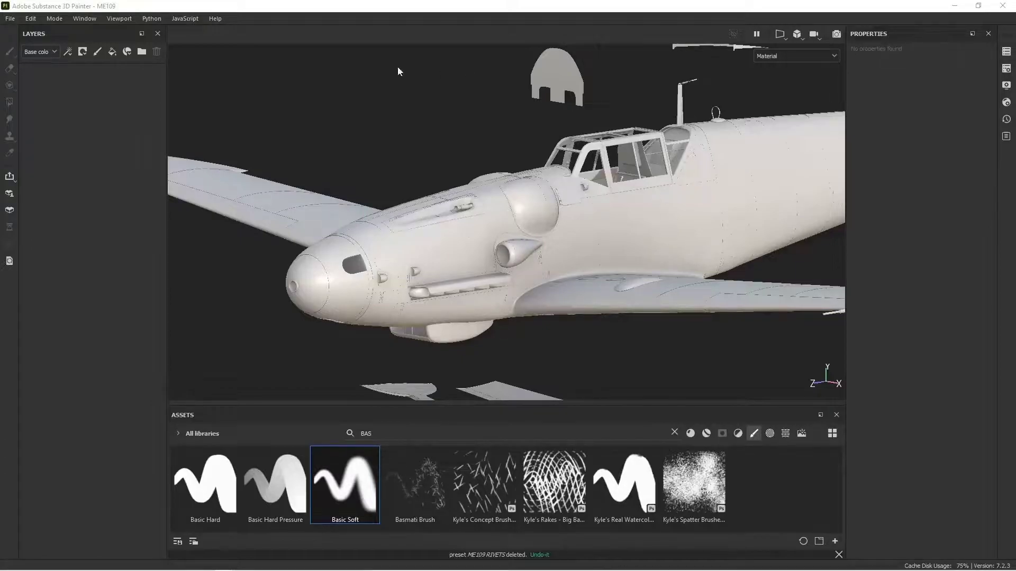
Check the list of texture sets for the ME109 model.
{"action": "left_click_drag", "start_coordinate": [903, 34], "coordinate": [925, 46]}
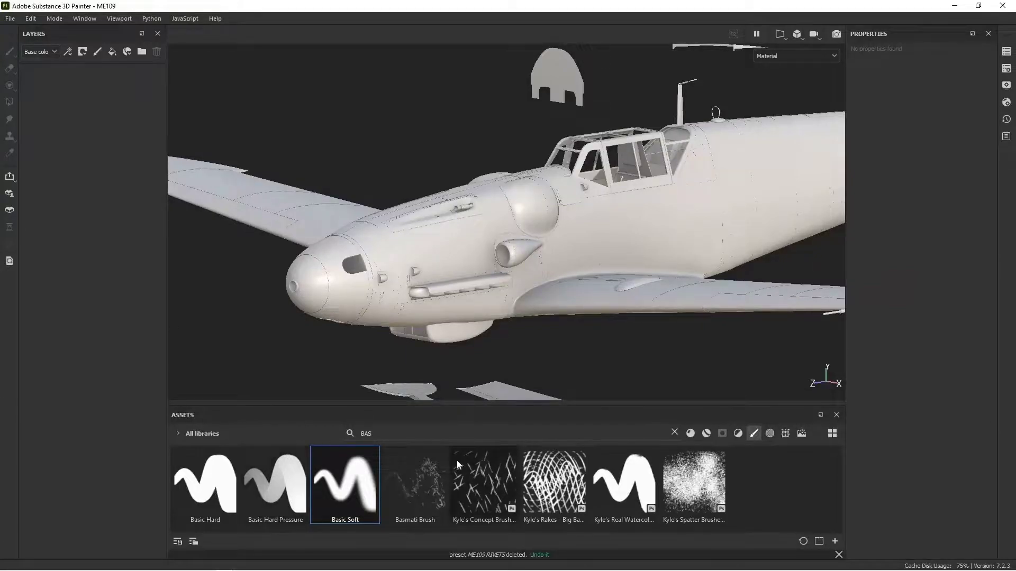
{"action": "left_click", "coordinate": [1007, 52]}
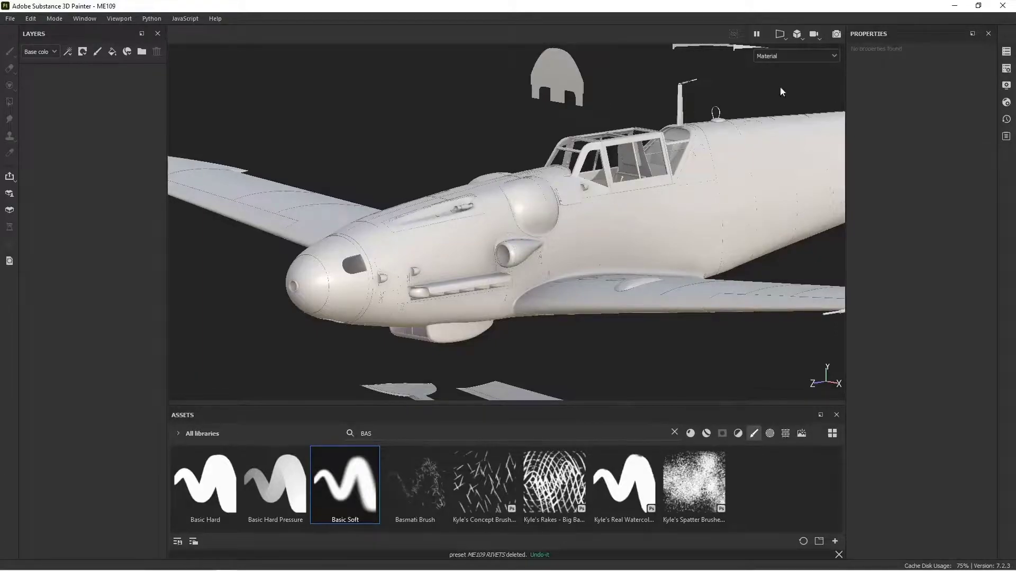
{"action": "left_click_drag", "start_coordinate": [902, 33], "coordinate": [973, 64]}
Orbit to a low side-on view and zoom in on the fuselage nose.
{"action": "left_click", "coordinate": [451, 177]}
{"action": "mouse_move", "coordinate": [443, 209]}
{"action": "left_mouse_down", "text": "alt"}
{"action": "mouse_move", "coordinate": [391, 191]}
{"action": "mouse_move", "coordinate": [405, 193]}
{"action": "left_mouse_up", "text": "alt"}
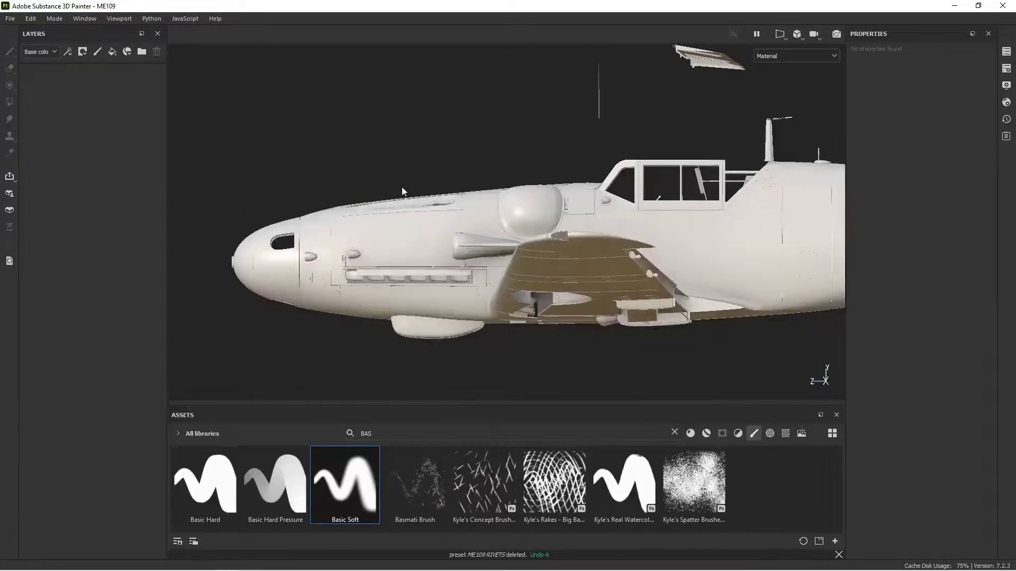
{"action": "scroll", "coordinate": [316, 243], "scroll_direction": "down", "scroll_amount": 3}
{"action": "scroll", "coordinate": [316, 243], "scroll_direction": "up", "scroll_amount": 5}
{"action": "middle_click_drag", "start_coordinate": [285, 285], "coordinate": [404, 267], "text": "alt"}
{"action": "scroll", "coordinate": [405, 268], "scroll_direction": "up", "scroll_amount": 5}
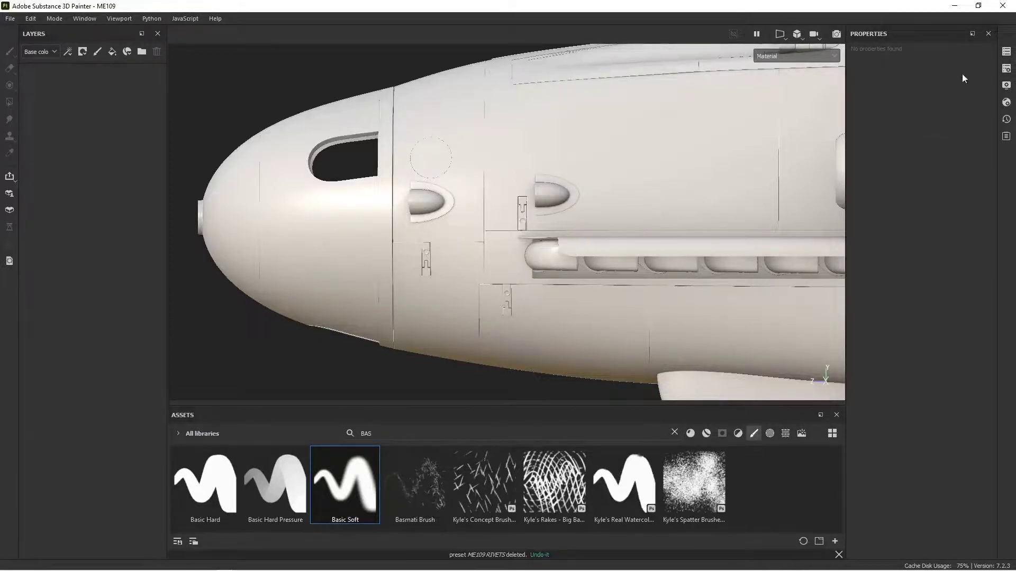
{"action": "left_click", "coordinate": [1006, 52]}
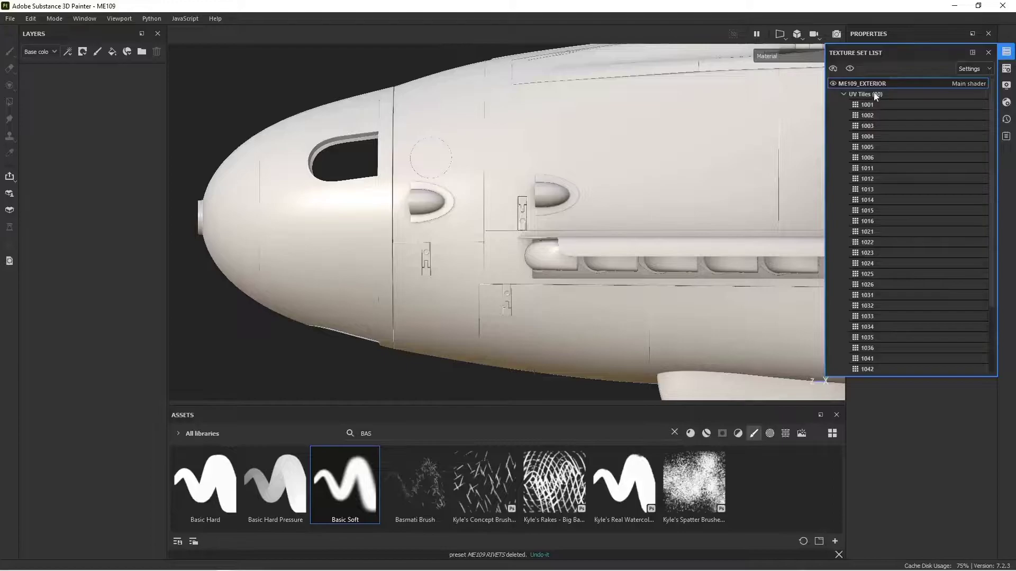
{"action": "left_click", "coordinate": [988, 53]}
{"action": "left_click", "coordinate": [1006, 68]}
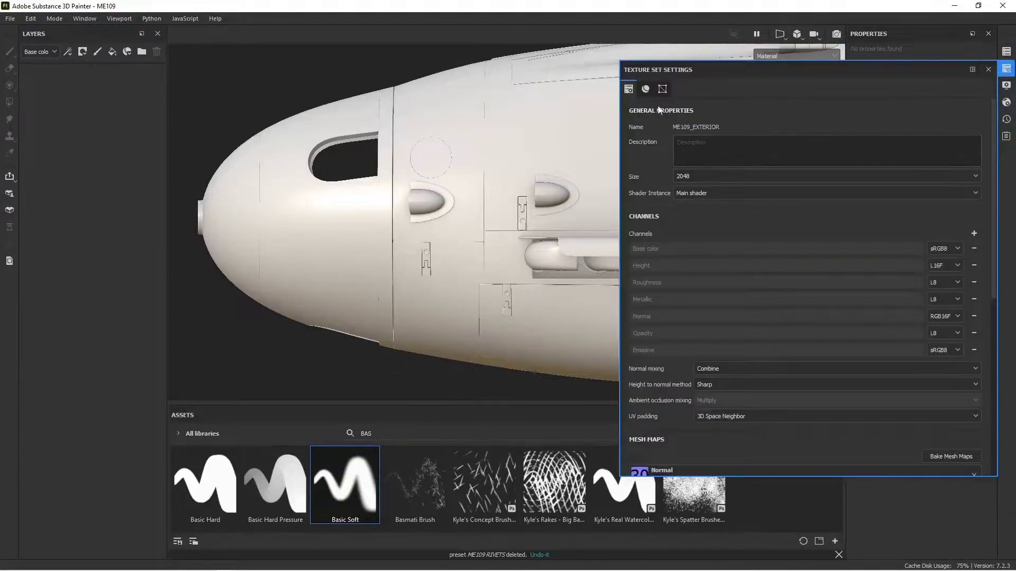
{"action": "left_click", "coordinate": [700, 177]}
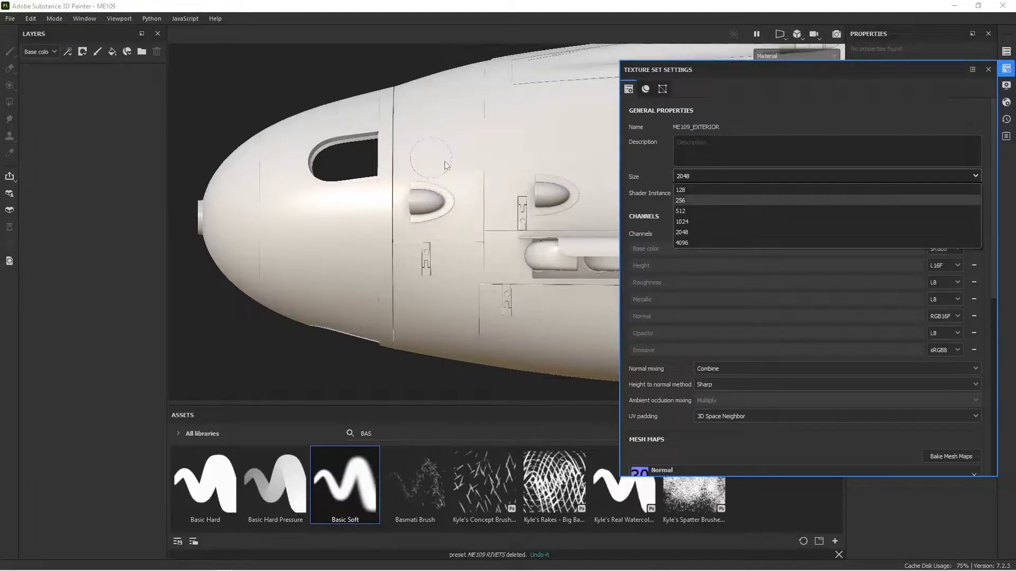
{"action": "left_click", "coordinate": [685, 230]}
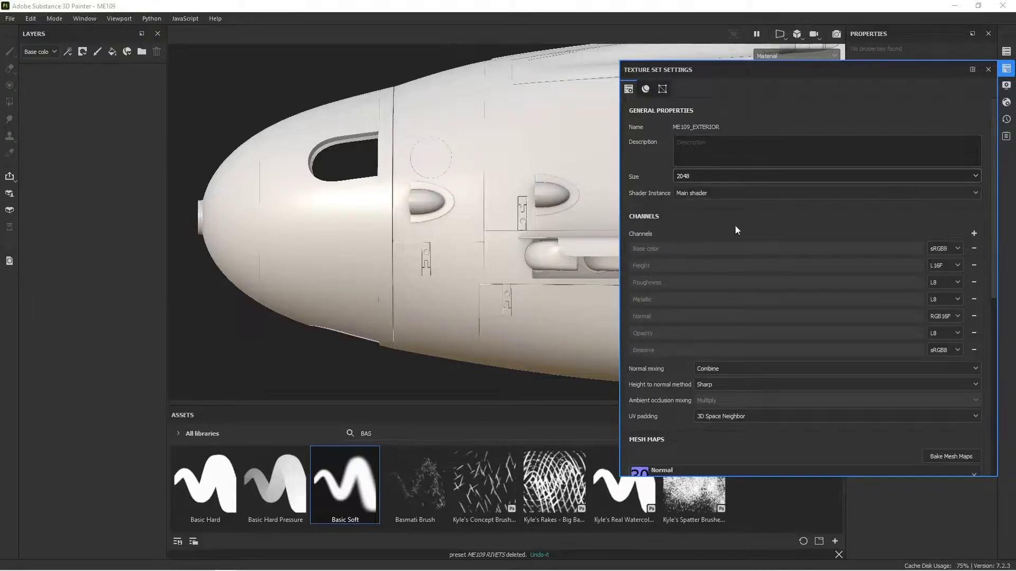
{"action": "left_click", "coordinate": [700, 179]}
{"action": "left_click", "coordinate": [688, 232]}
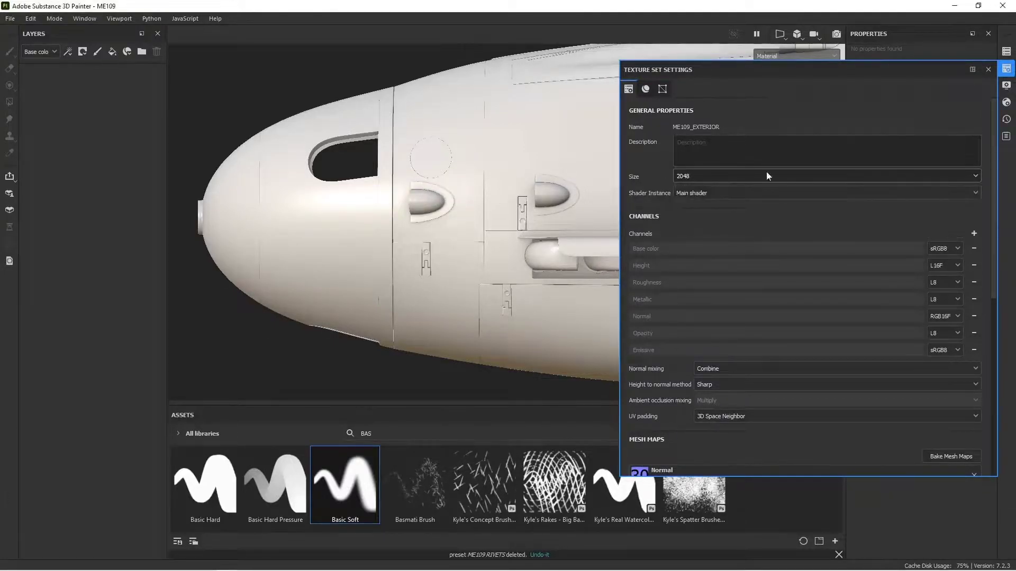
Close the texture set settings and centre the fuselage nose in view.
{"action": "left_click", "coordinate": [986, 70]}
{"action": "scroll", "coordinate": [477, 284], "scroll_direction": "up", "scroll_amount": 5}
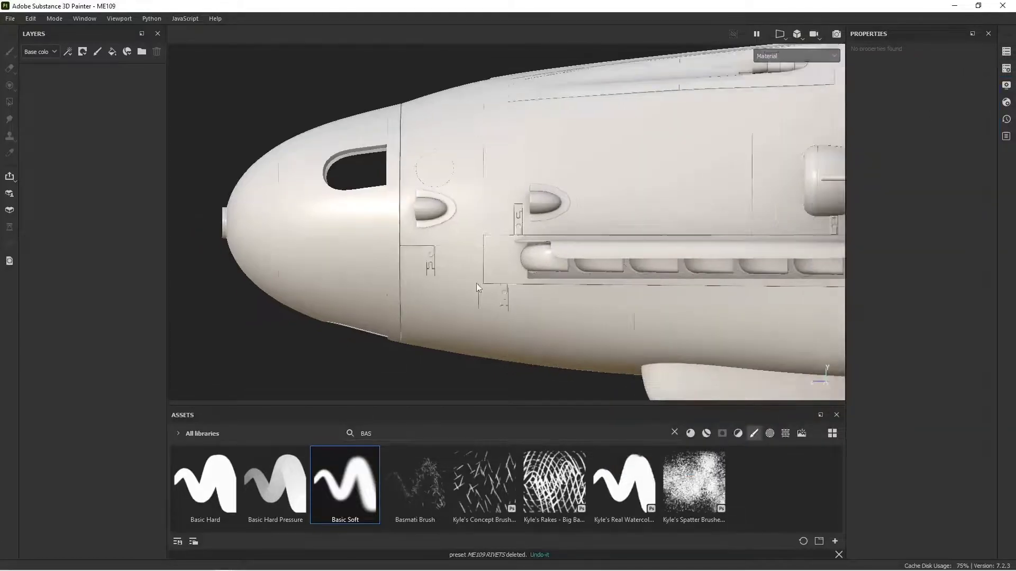
{"action": "middle_click_drag", "start_coordinate": [420, 282], "coordinate": [480, 278], "text": "alt"}
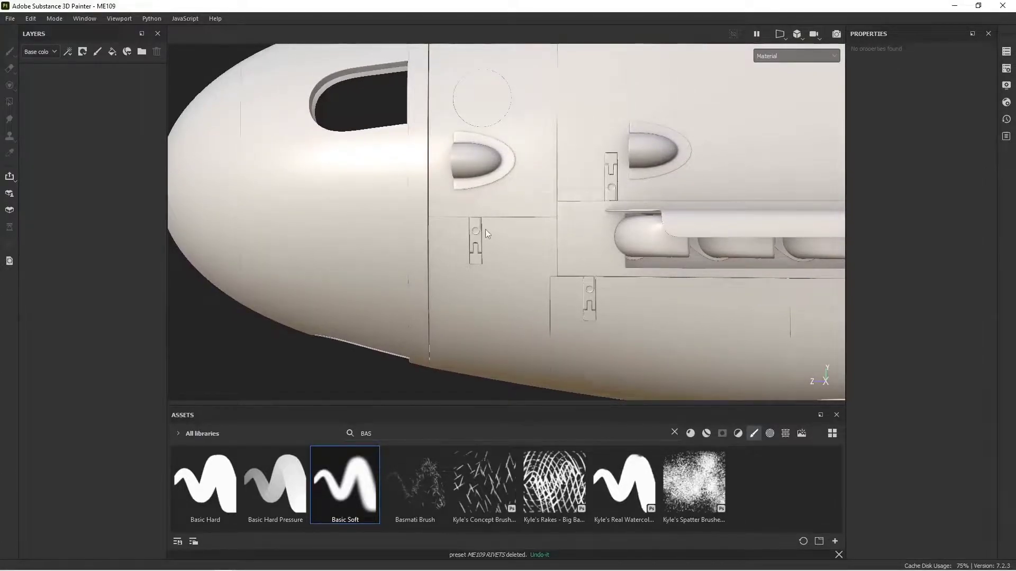
{"action": "middle_click_drag", "start_coordinate": [463, 220], "coordinate": [476, 225], "text": "alt"}
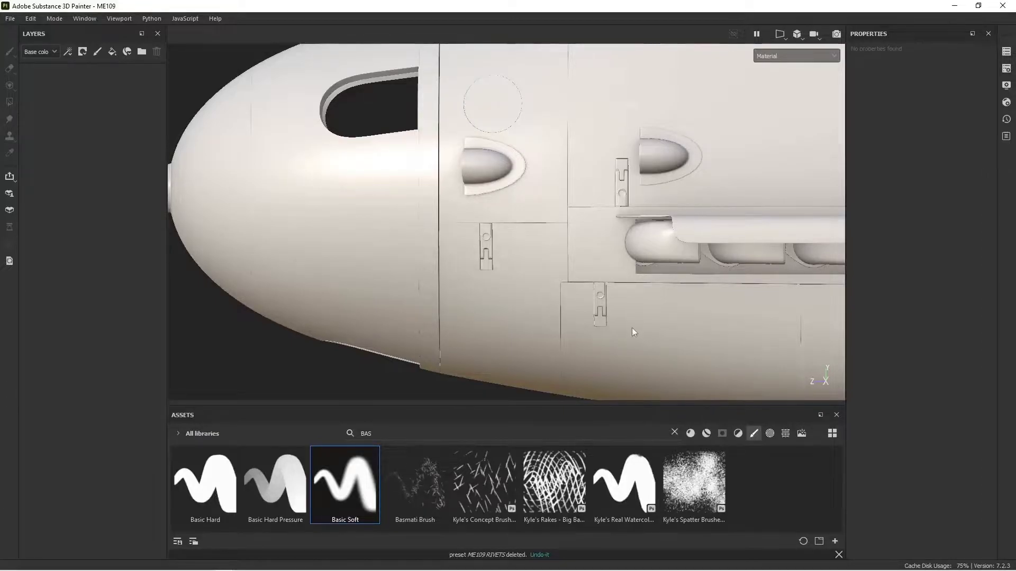
Add Layer 1 and scroll its paint properties down to the Material Normal swatch.
{"action": "left_click", "coordinate": [97, 51]}
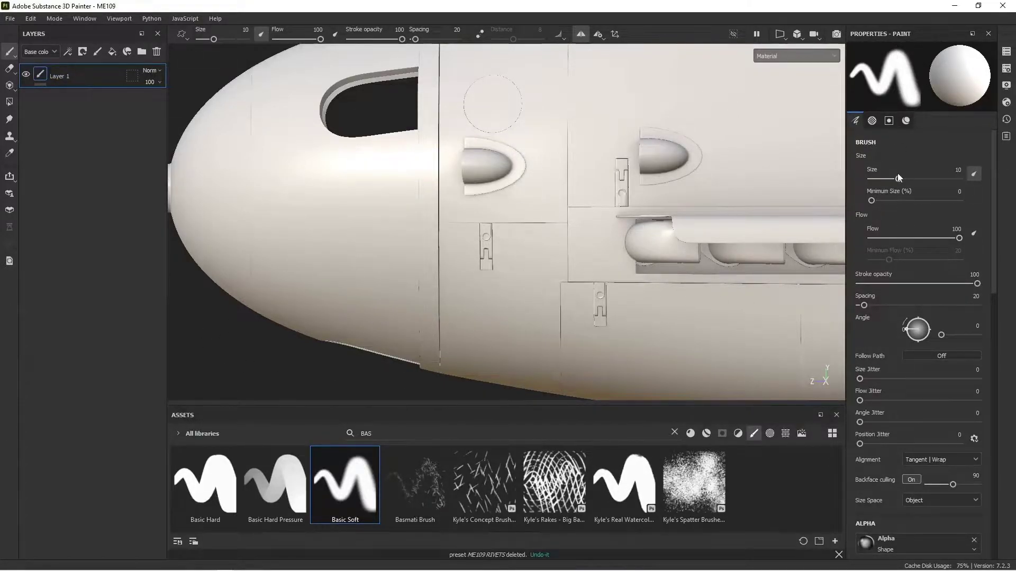
{"action": "scroll", "coordinate": [923, 334], "scroll_direction": "down", "scroll_amount": 10}
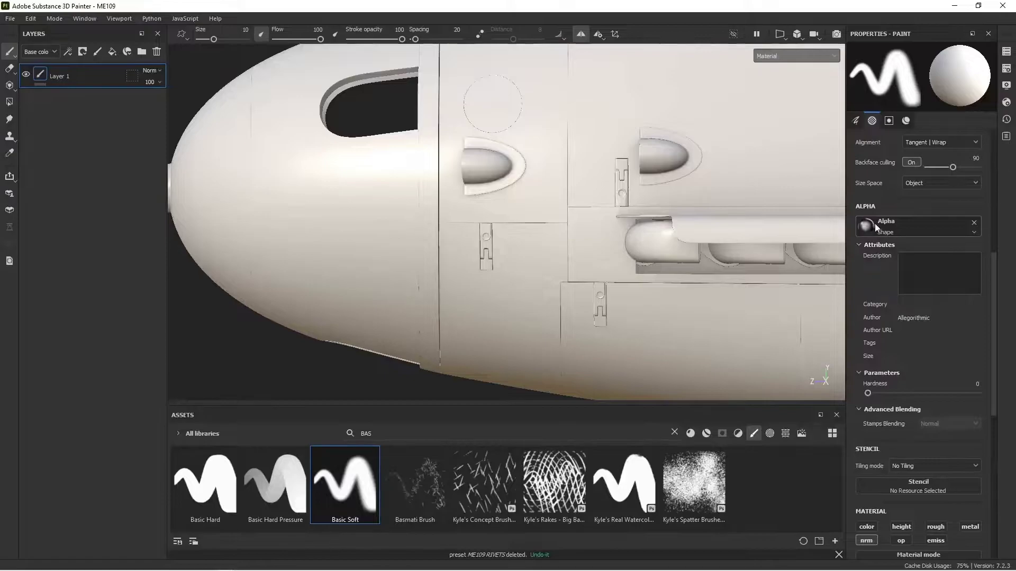
{"action": "scroll", "coordinate": [880, 367], "scroll_direction": "down", "scroll_amount": 6}
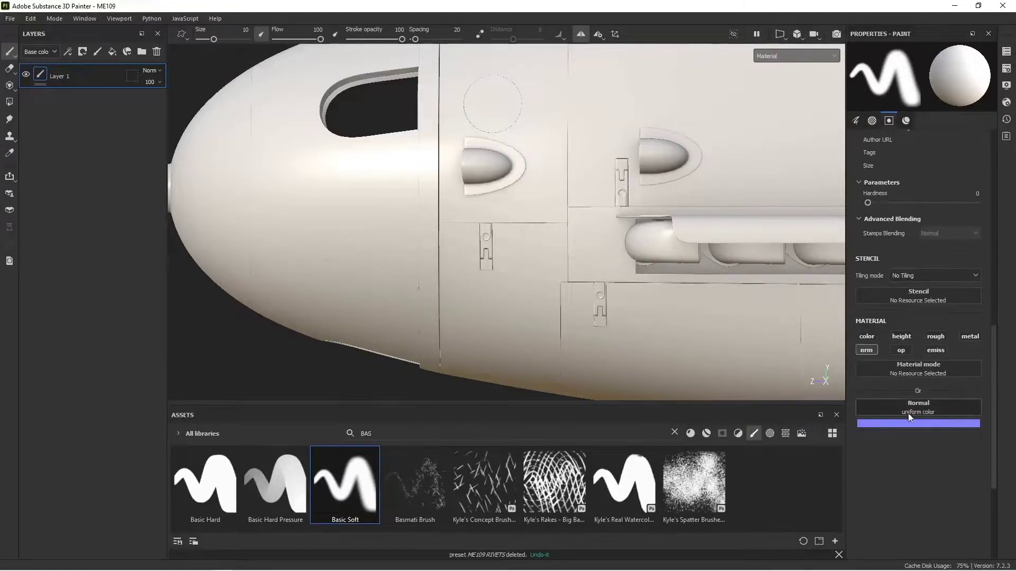
{"action": "scroll", "coordinate": [906, 317], "scroll_direction": "up", "scroll_amount": 3}
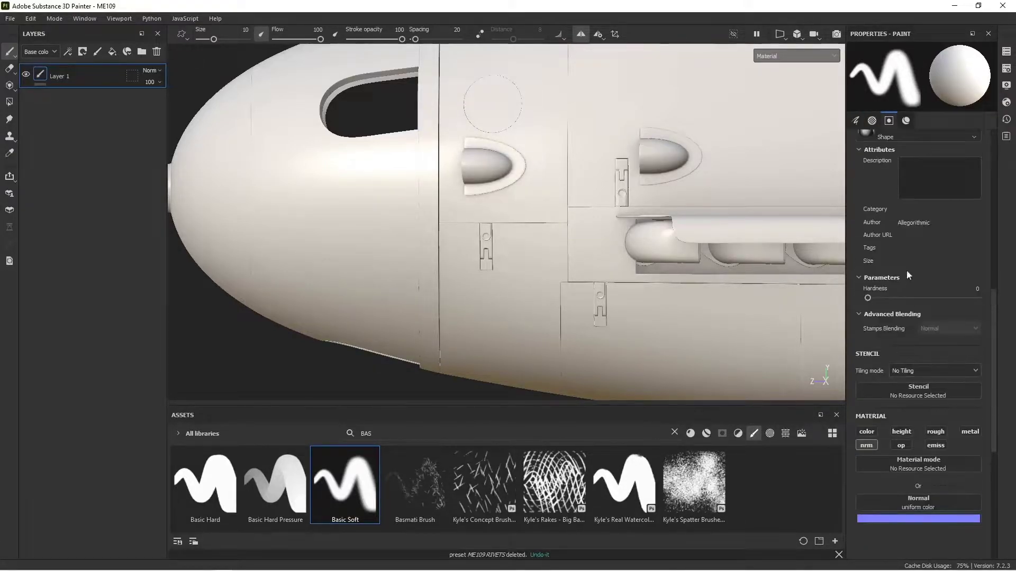
{"action": "scroll", "coordinate": [891, 268], "scroll_direction": "down", "scroll_amount": 2}
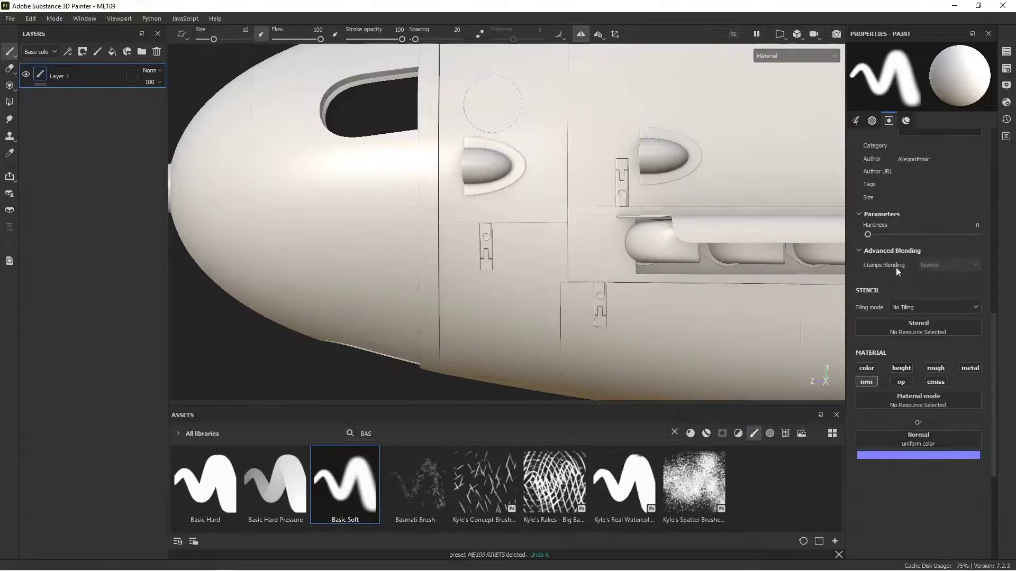
{"action": "scroll", "coordinate": [888, 241], "scroll_direction": "up", "scroll_amount": 6}
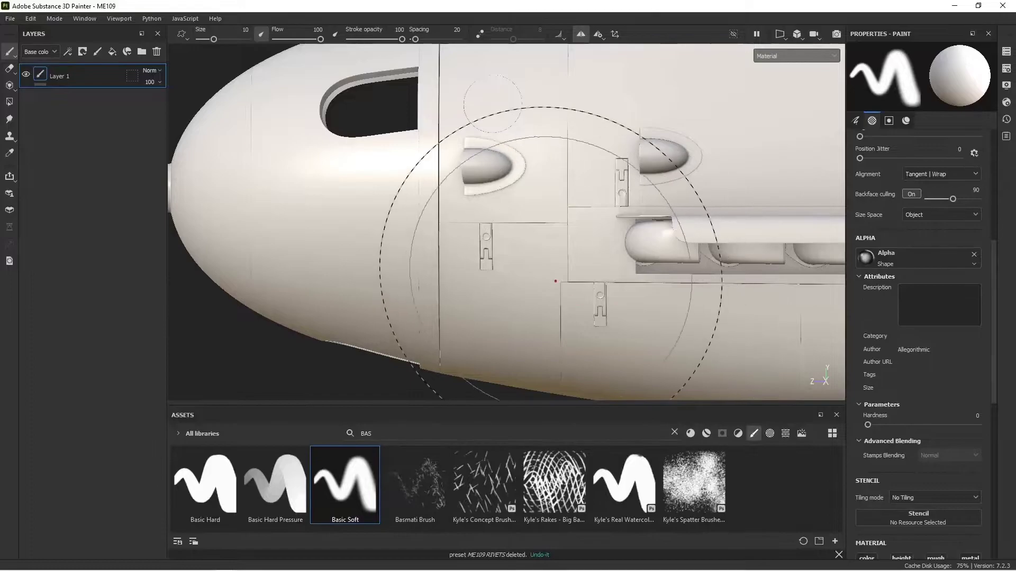
{"action": "scroll", "coordinate": [882, 338], "scroll_direction": "down", "scroll_amount": 7}
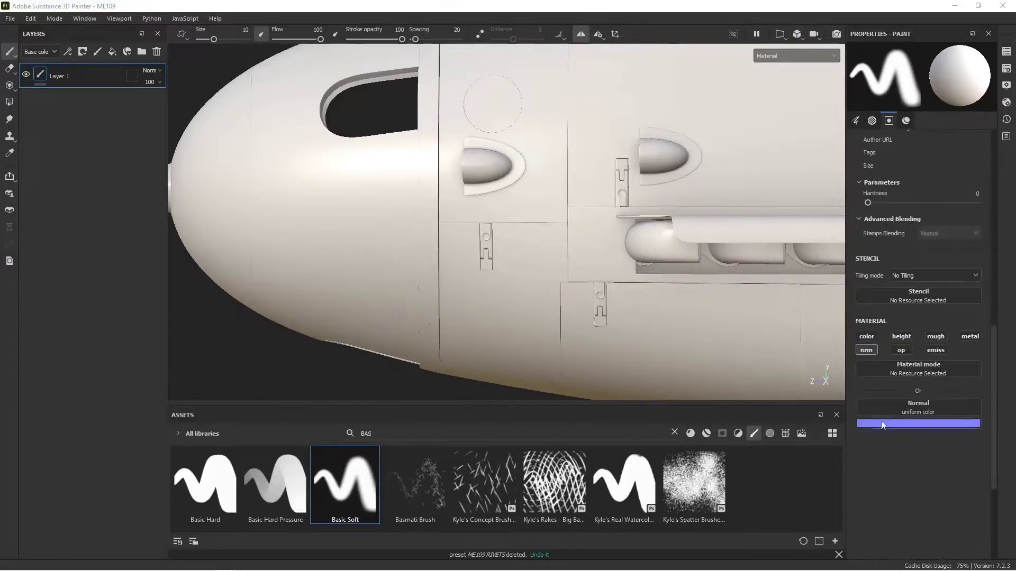
Select the brush's uniform Normal swatch and switch the Assets panel to textures.
{"action": "left_click", "coordinate": [908, 409]}
{"action": "left_click", "coordinate": [786, 434]}
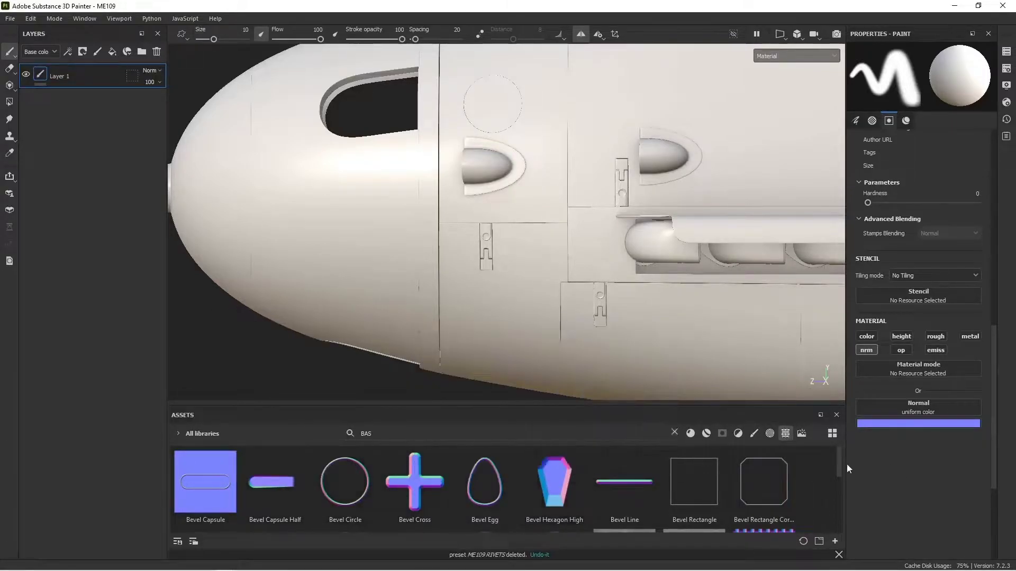
{"action": "scroll", "coordinate": [839, 476], "scroll_direction": "down", "scroll_amount": 2}
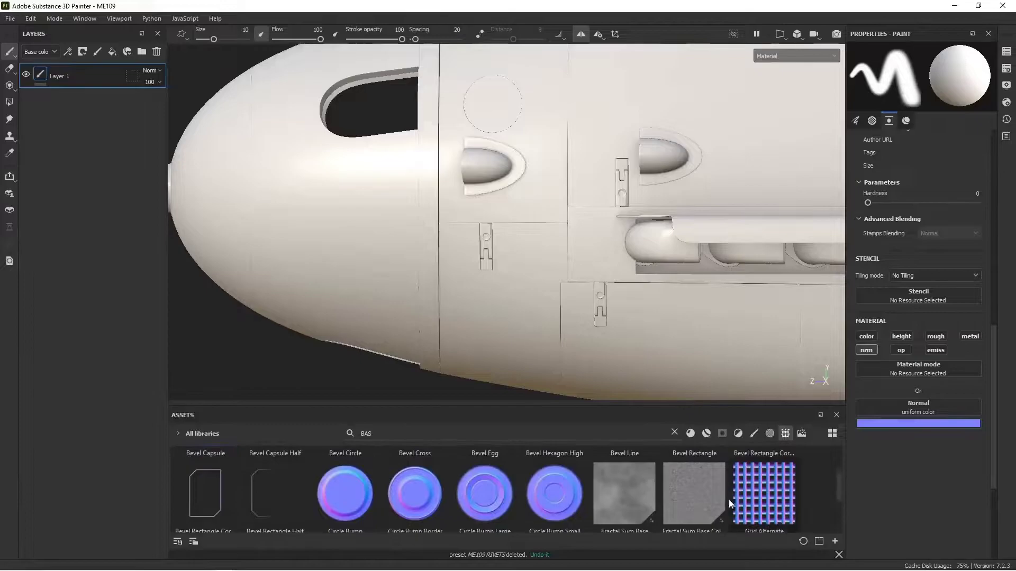
{"action": "mouse_move", "coordinate": [837, 481]}
{"action": "left_mouse_down"}
{"action": "mouse_move", "coordinate": [837, 501]}
{"action": "mouse_move", "coordinate": [846, 457]}
{"action": "mouse_move", "coordinate": [843, 475]}
{"action": "mouse_move", "coordinate": [840, 462]}
{"action": "left_mouse_up"}
Clear the BAS search and scroll to the Screw Slotted, Square and Torx stamps.
{"action": "left_click", "coordinate": [674, 432]}
{"action": "scroll", "coordinate": [807, 466], "scroll_direction": "down", "scroll_amount": 5}
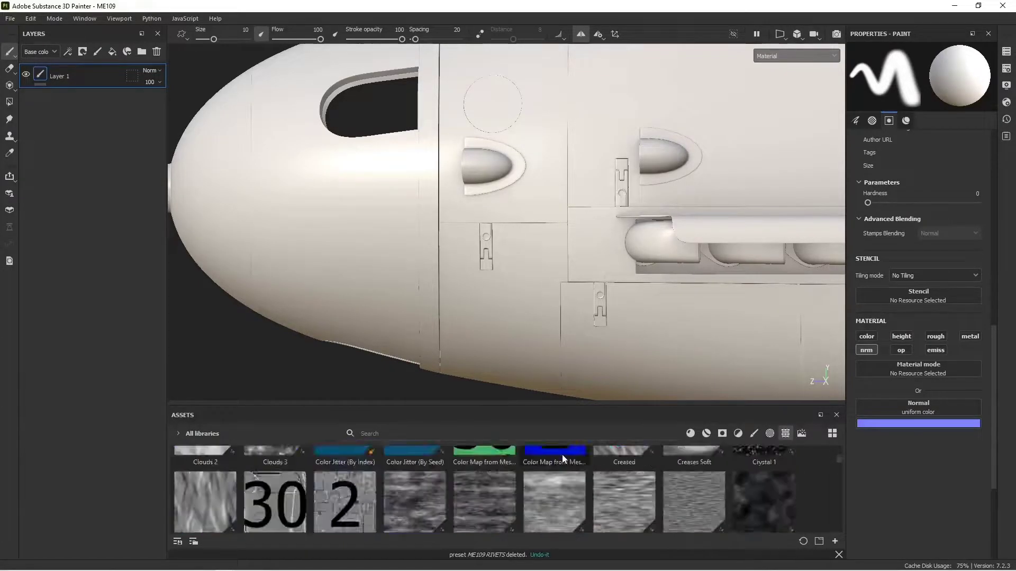
{"action": "scroll", "coordinate": [562, 455], "scroll_direction": "down", "scroll_amount": 10}
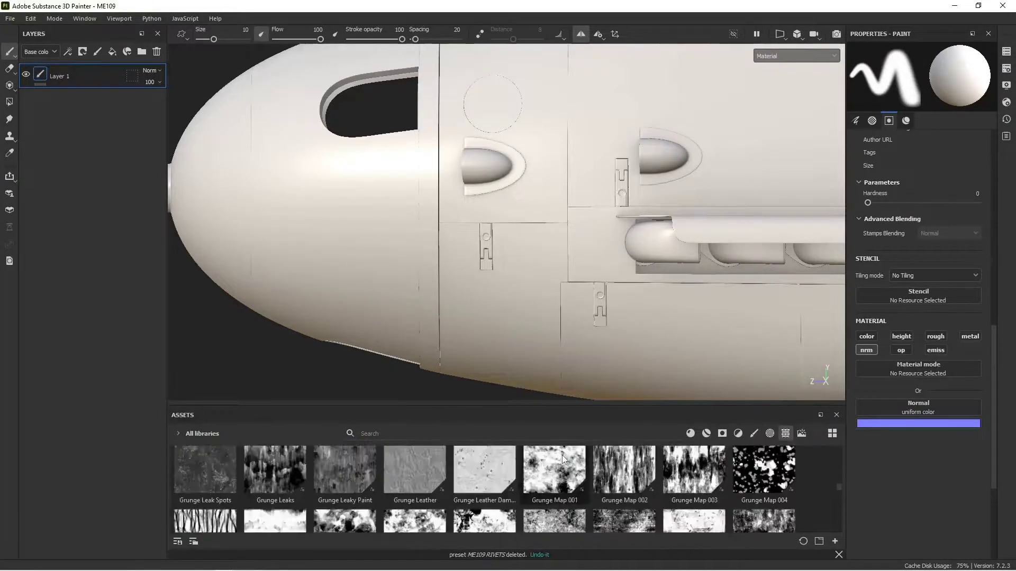
{"action": "scroll", "coordinate": [562, 459], "scroll_direction": "down", "scroll_amount": 10}
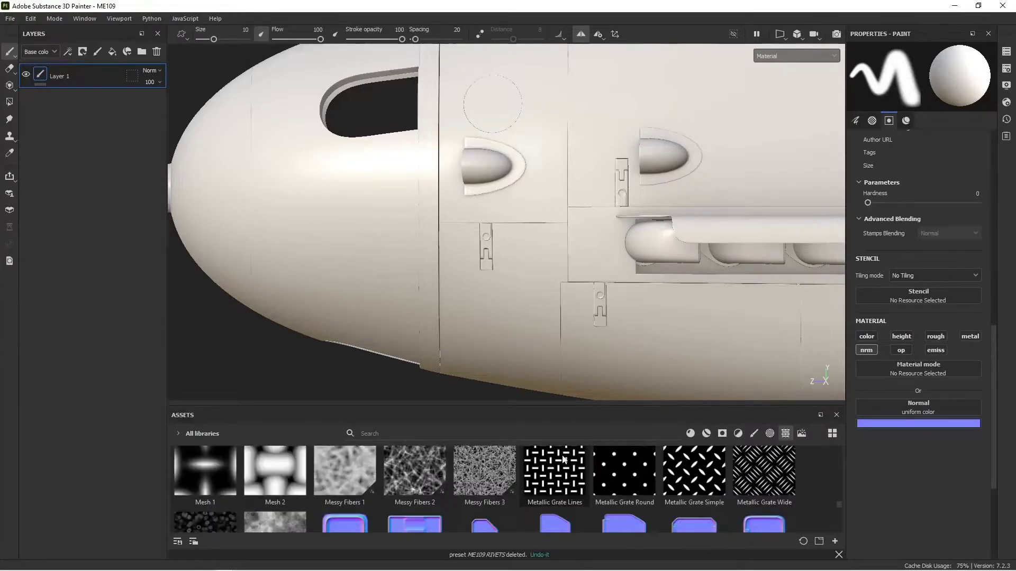
{"action": "scroll", "coordinate": [564, 459], "scroll_direction": "down", "scroll_amount": 2}
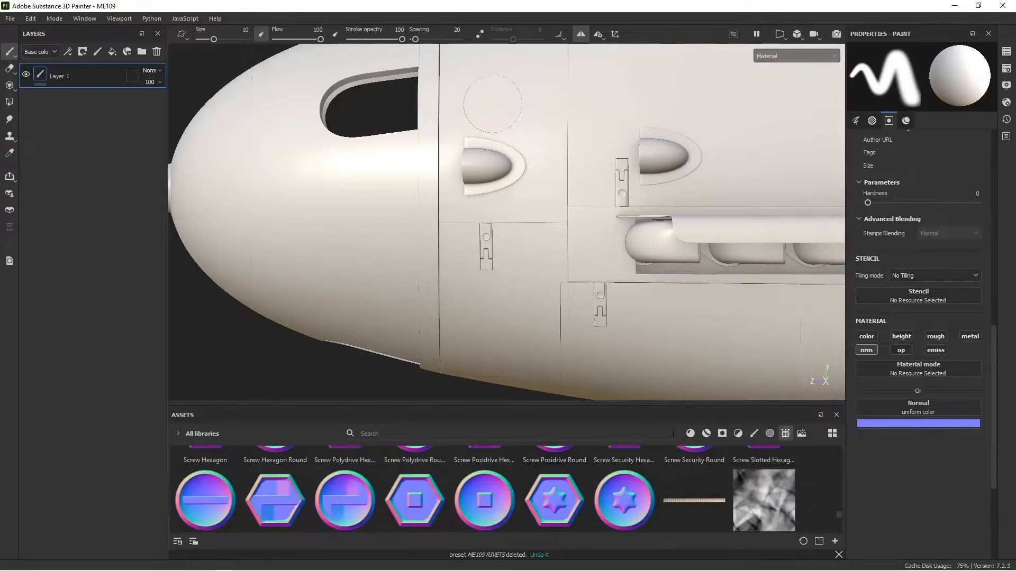
{"action": "left_click_drag", "start_coordinate": [642, 403], "coordinate": [641, 386]}
{"action": "scroll", "coordinate": [621, 463], "scroll_direction": "up", "scroll_amount": 3}
{"action": "scroll", "coordinate": [838, 507], "scroll_direction": "down", "scroll_amount": 3}
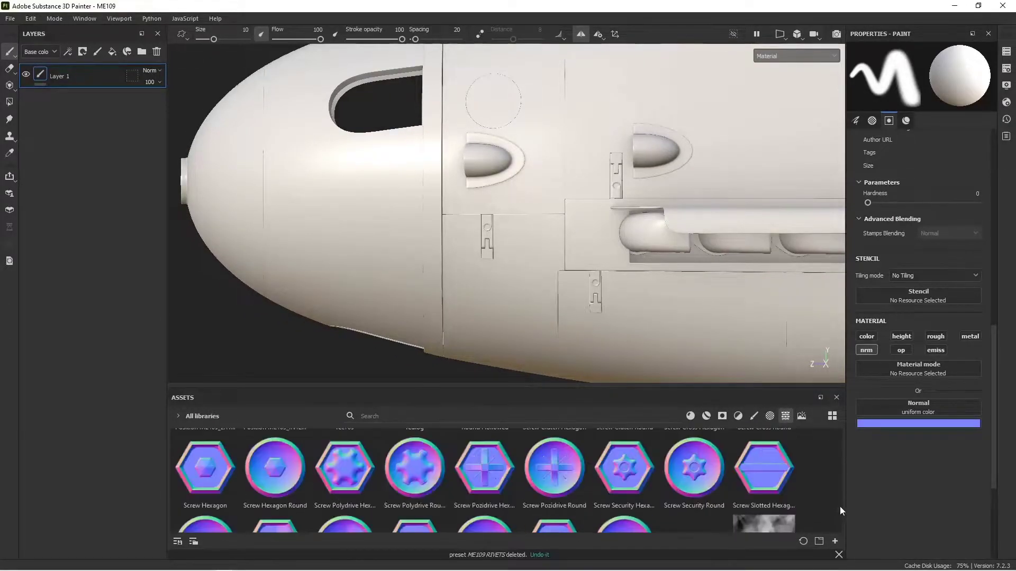
{"action": "scroll", "coordinate": [444, 476], "scroll_direction": "up", "scroll_amount": 2}
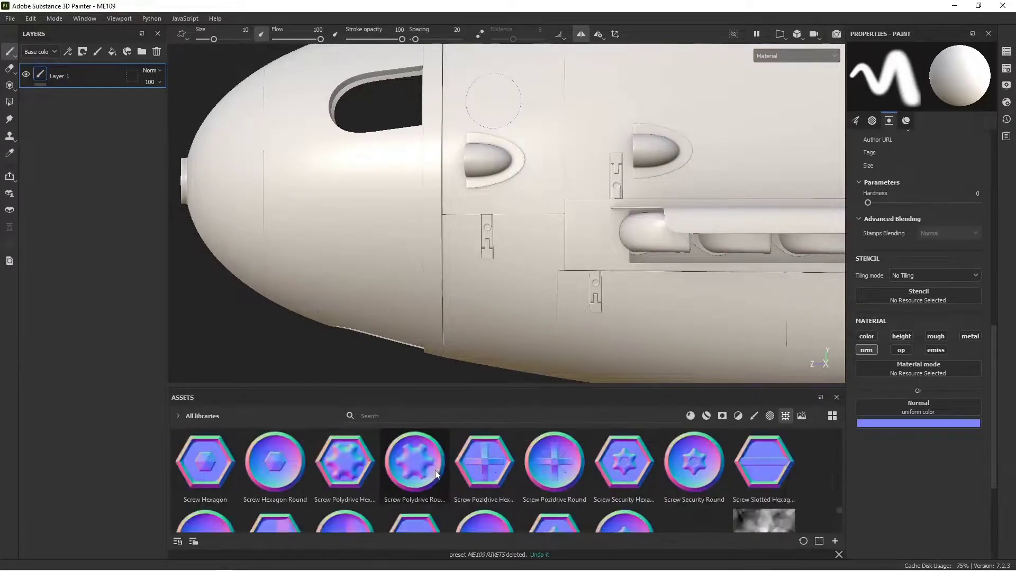
{"action": "scroll", "coordinate": [513, 472], "scroll_direction": "down", "scroll_amount": 2}
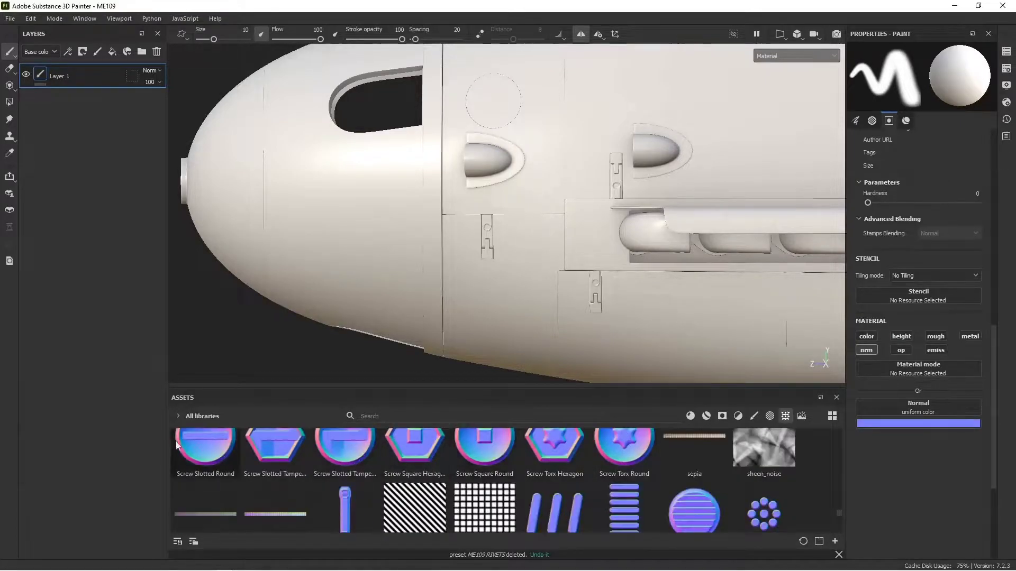
{"action": "scroll", "coordinate": [206, 453], "scroll_direction": "up", "scroll_amount": 1}
Load Screw Slotted Round as the brush's Normal input and set size to 0.25.
{"action": "left_click_drag", "start_coordinate": [206, 453], "coordinate": [903, 415]}
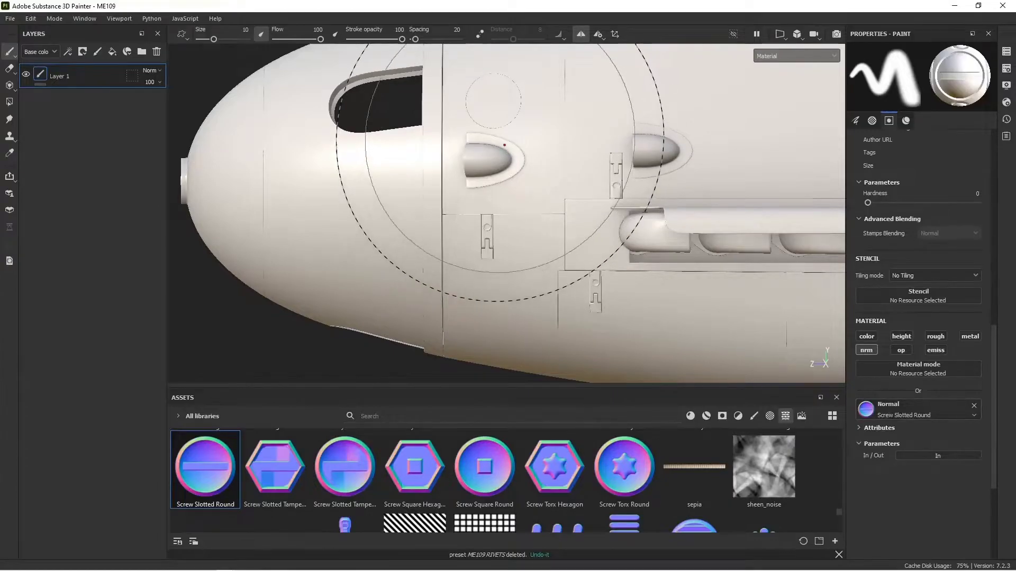
{"action": "mouse_move", "coordinate": [494, 143]}
{"action": "right_mouse_down", "text": "ctrl"}
{"action": "mouse_move", "coordinate": [445, 142]}
{"action": "mouse_move", "coordinate": [489, 142]}
{"action": "mouse_move", "coordinate": [471, 138]}
{"action": "right_mouse_up", "text": "ctrl"}
{"action": "scroll", "coordinate": [471, 138], "scroll_direction": "up", "scroll_amount": 8}
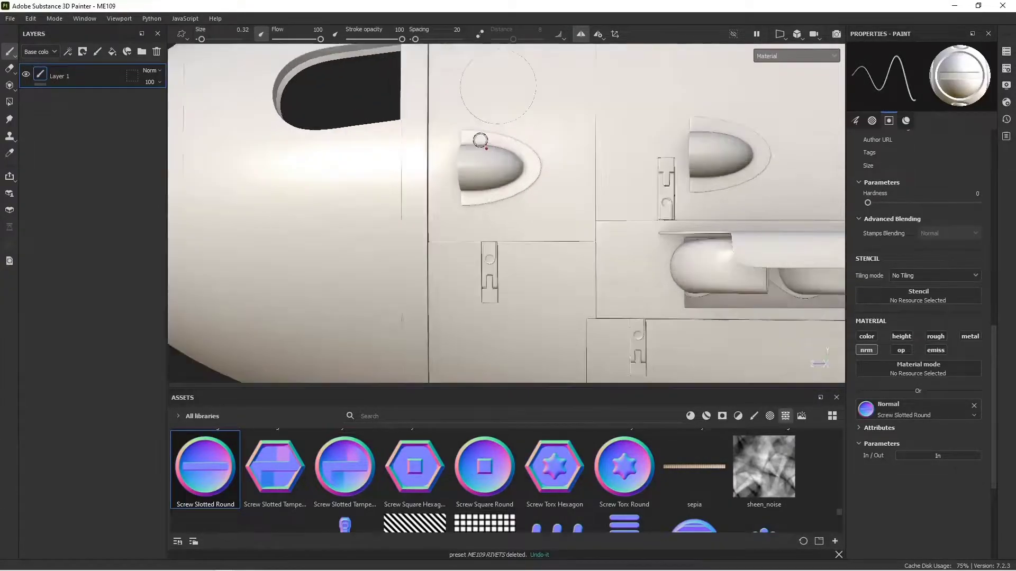
{"action": "scroll", "coordinate": [941, 193], "scroll_direction": "up", "scroll_amount": 8}
{"action": "left_click_drag", "start_coordinate": [945, 172], "coordinate": [975, 174]}
{"action": "type", "text": "0.25"}
{"action": "key", "text": "Return"}
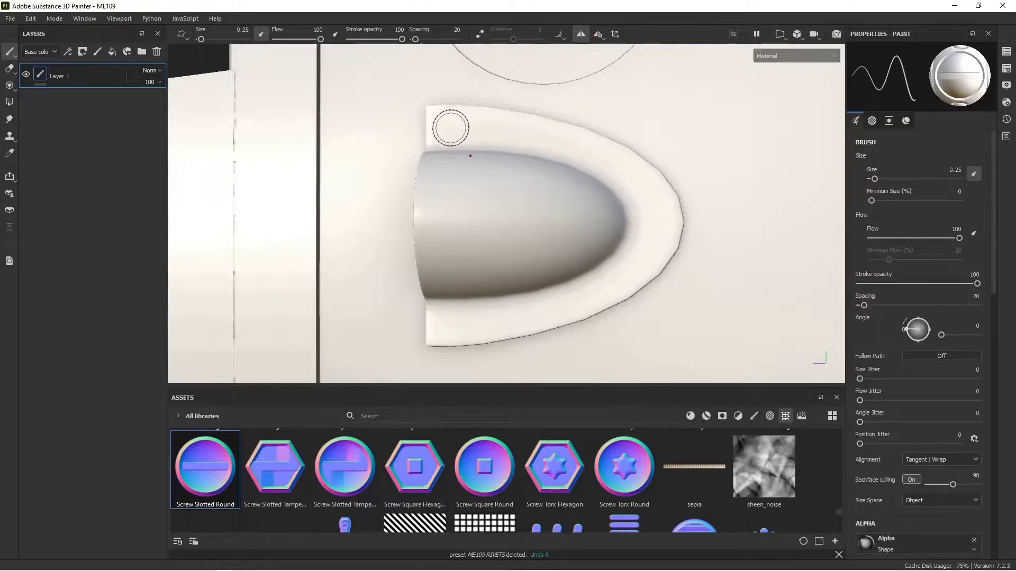
Stamp a trial screw, undo it, and reduce the brush size to 0.22.
{"action": "left_click", "coordinate": [449, 125]}
{"action": "mouse_move", "coordinate": [490, 159]}
{"action": "left_mouse_down", "text": "alt"}
{"action": "mouse_move", "coordinate": [564, 186]}
{"action": "mouse_move", "coordinate": [467, 159]}
{"action": "mouse_move", "coordinate": [451, 165]}
{"action": "mouse_move", "coordinate": [529, 172]}
{"action": "mouse_move", "coordinate": [489, 164]}
{"action": "left_mouse_up", "text": "alt"}
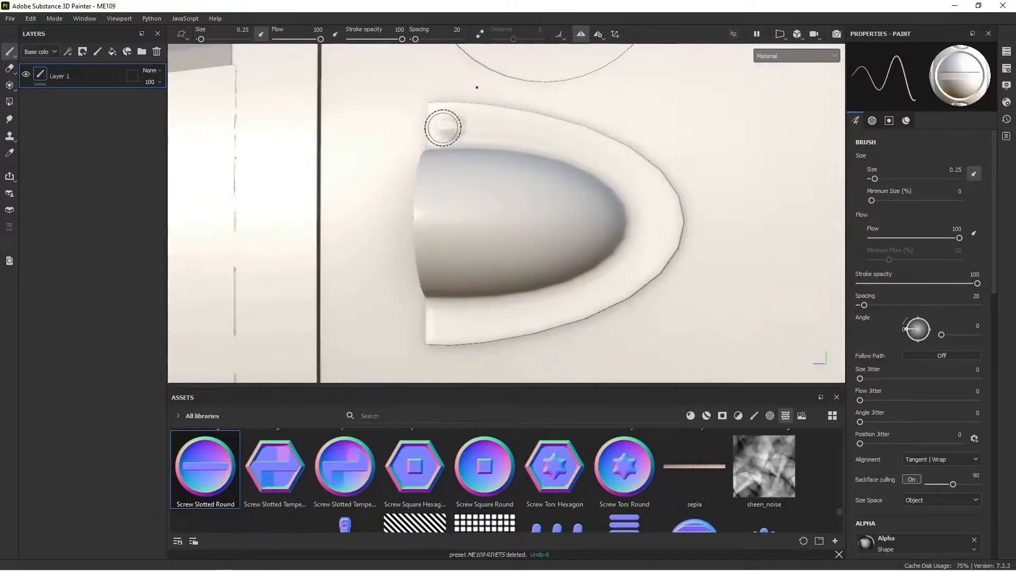
{"action": "left_click_drag", "start_coordinate": [478, 121], "coordinate": [494, 126], "text": "alt"}
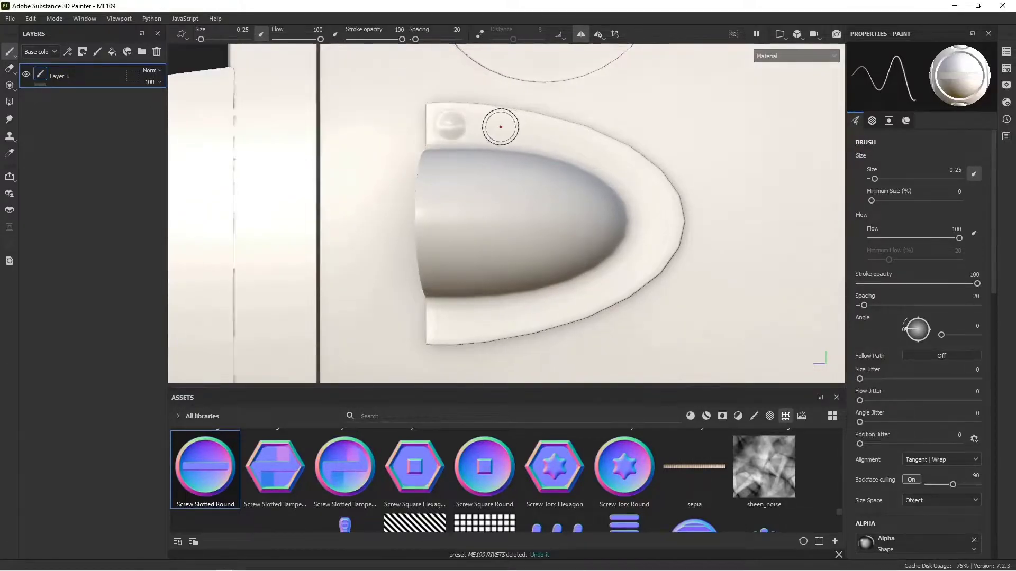
{"action": "key", "text": "ctrl+z"}
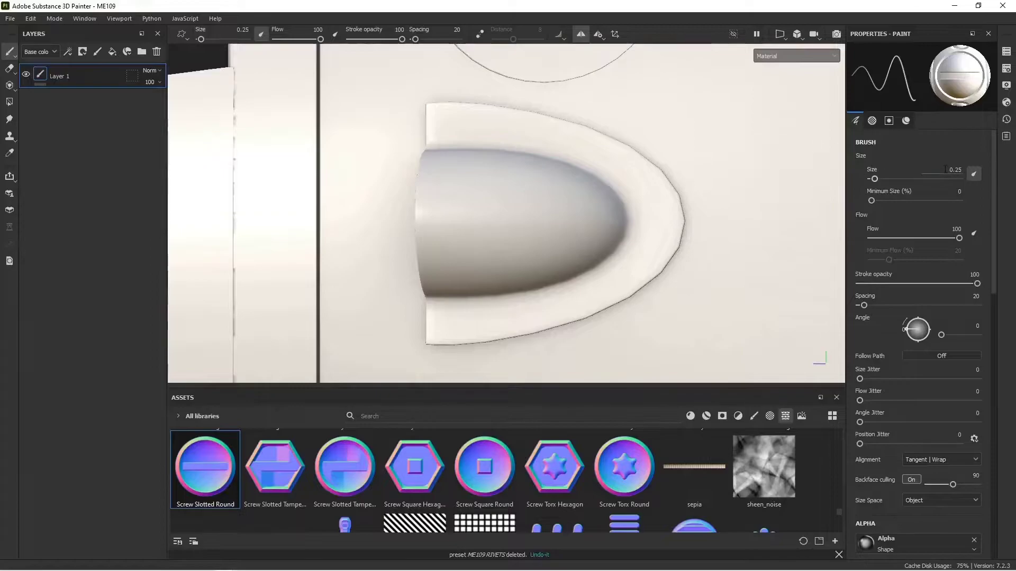
{"action": "double_click", "coordinate": [962, 170]}
{"action": "type", "text": ".0.22"}
{"action": "key", "text": "Return"}
Stamp screws above and below the air scoop, with Angle Jitter raised to 84.
{"action": "left_click", "coordinate": [447, 124]}
{"action": "left_click", "coordinate": [492, 126]}
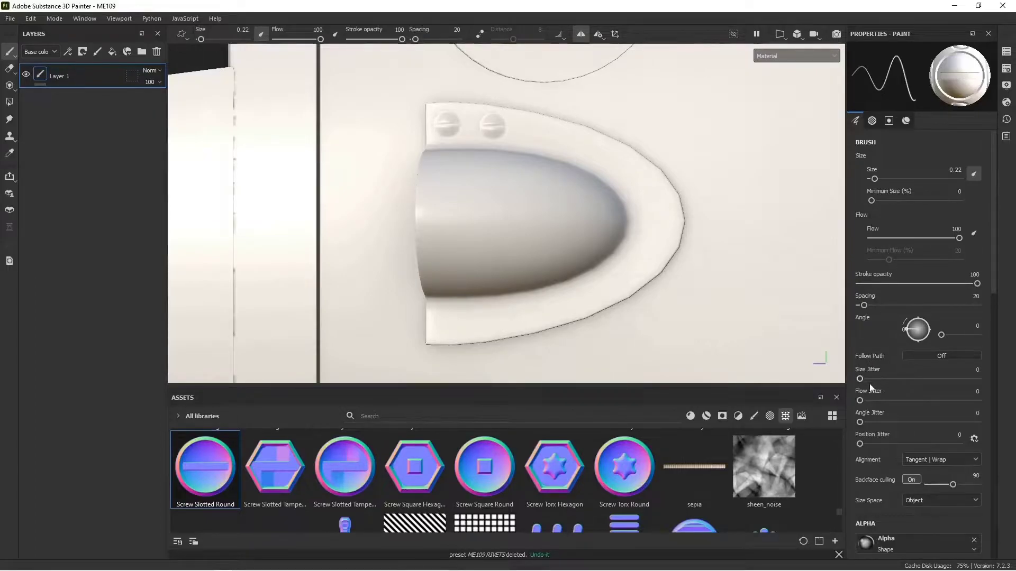
{"action": "left_click_drag", "start_coordinate": [860, 422], "coordinate": [915, 422]}
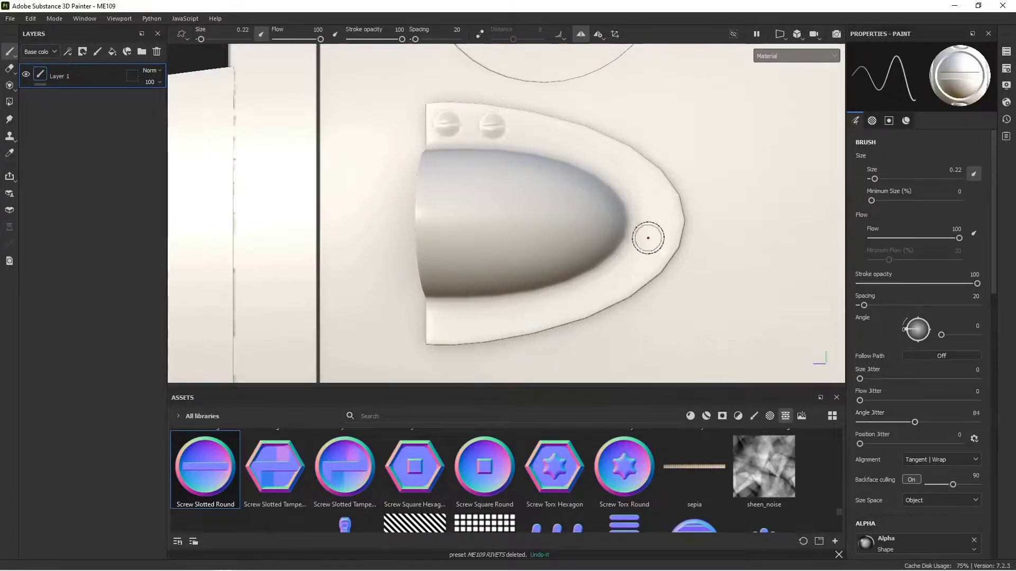
{"action": "left_click", "coordinate": [447, 323]}
{"action": "left_click", "coordinate": [491, 319]}
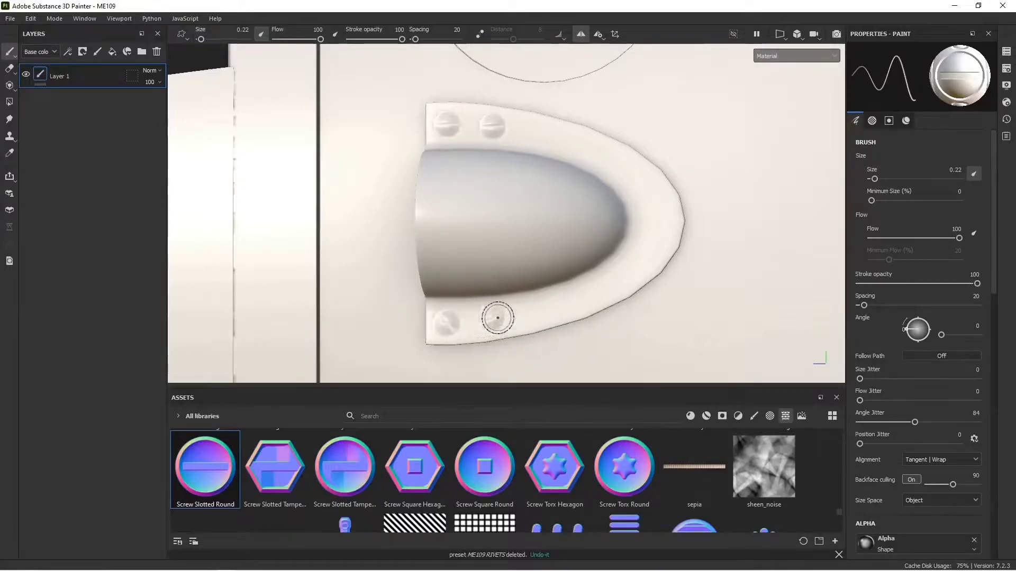
{"action": "left_click", "coordinate": [494, 310]}
{"action": "middle_click_drag", "start_coordinate": [543, 224], "coordinate": [526, 158], "text": "alt"}
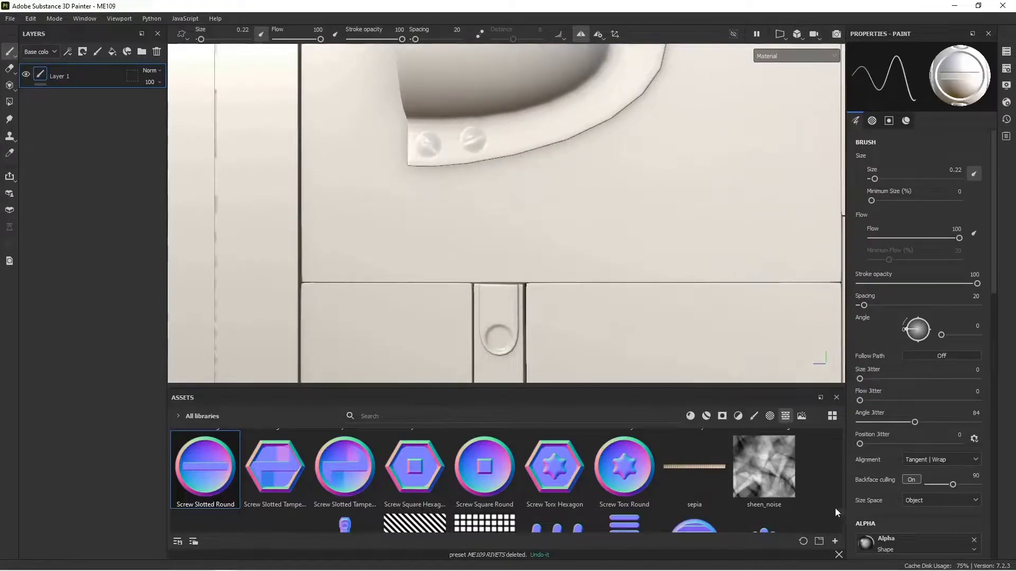
Put the window_01 stamp in the Normal slot and set brush size to 0.8.
{"action": "left_click_drag", "start_coordinate": [836, 510], "coordinate": [837, 523]}
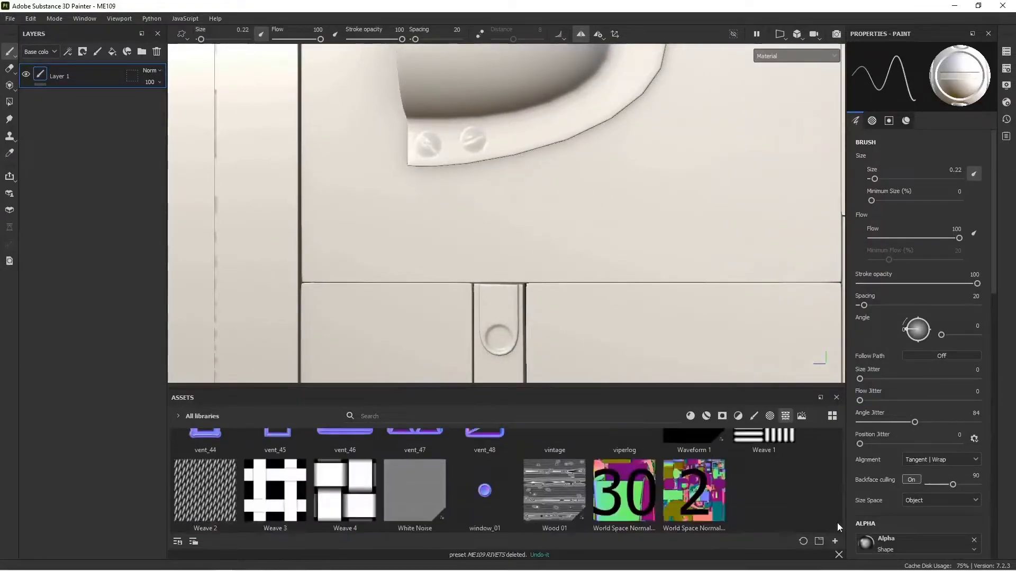
{"action": "left_click", "coordinate": [485, 498]}
{"action": "scroll", "coordinate": [902, 452], "scroll_direction": "down", "scroll_amount": 10}
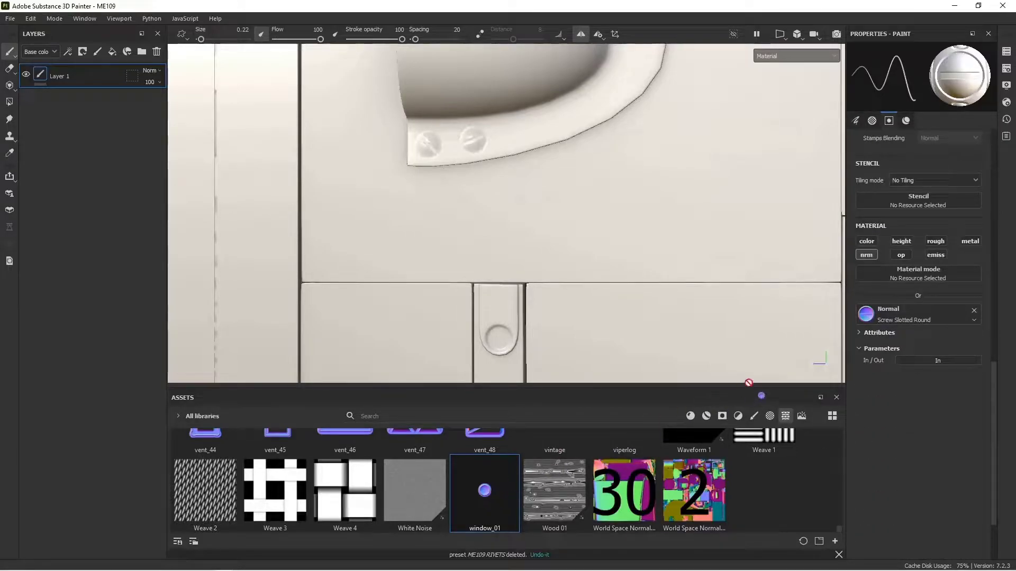
{"action": "left_click_drag", "start_coordinate": [892, 309], "coordinate": [893, 312]}
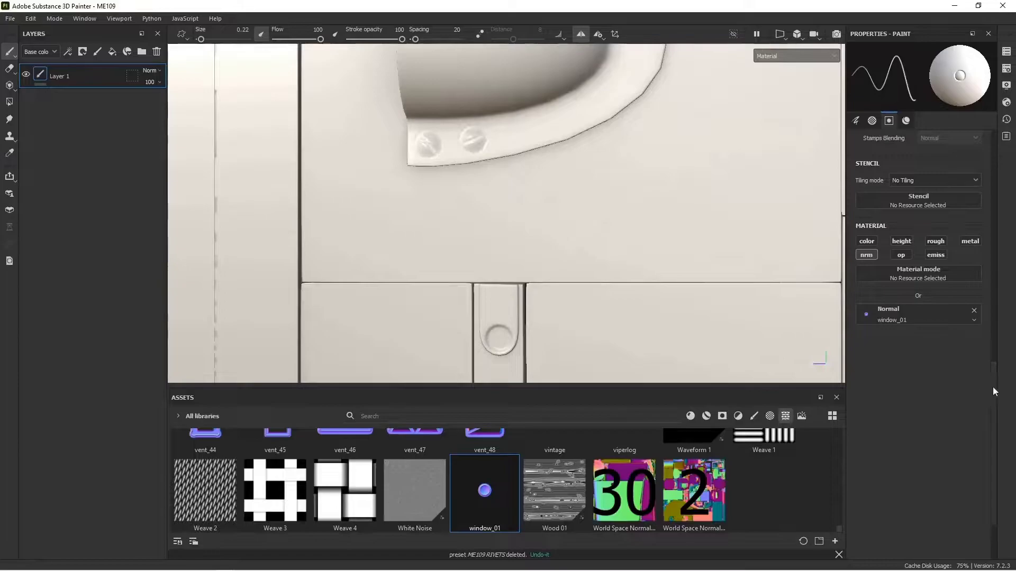
{"action": "scroll", "coordinate": [995, 370], "scroll_direction": "up", "scroll_amount": 1}
{"action": "left_click_drag", "start_coordinate": [995, 366], "coordinate": [989, 161]}
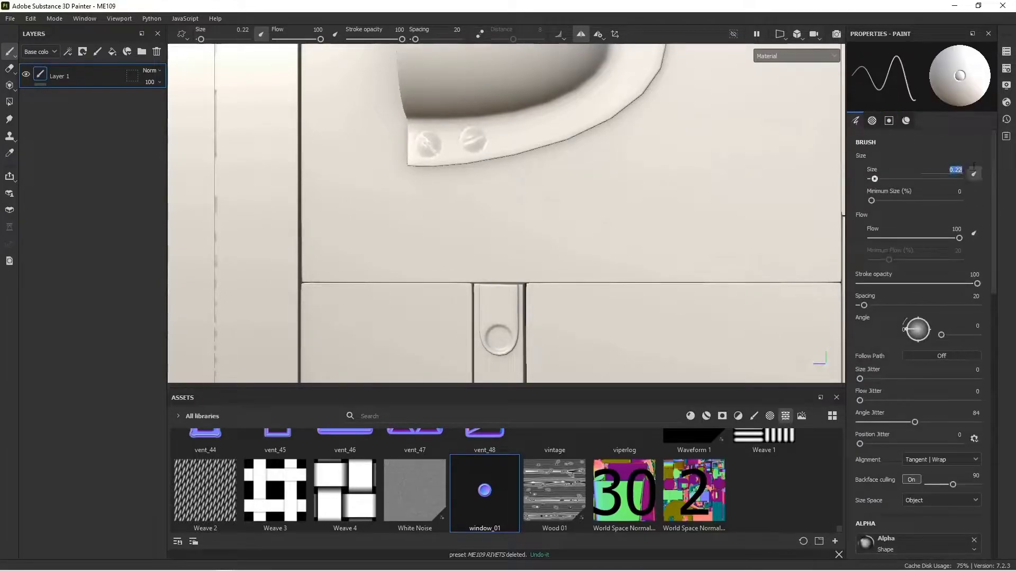
{"action": "type", "text": "0.8"}
{"action": "key", "text": "Return"}
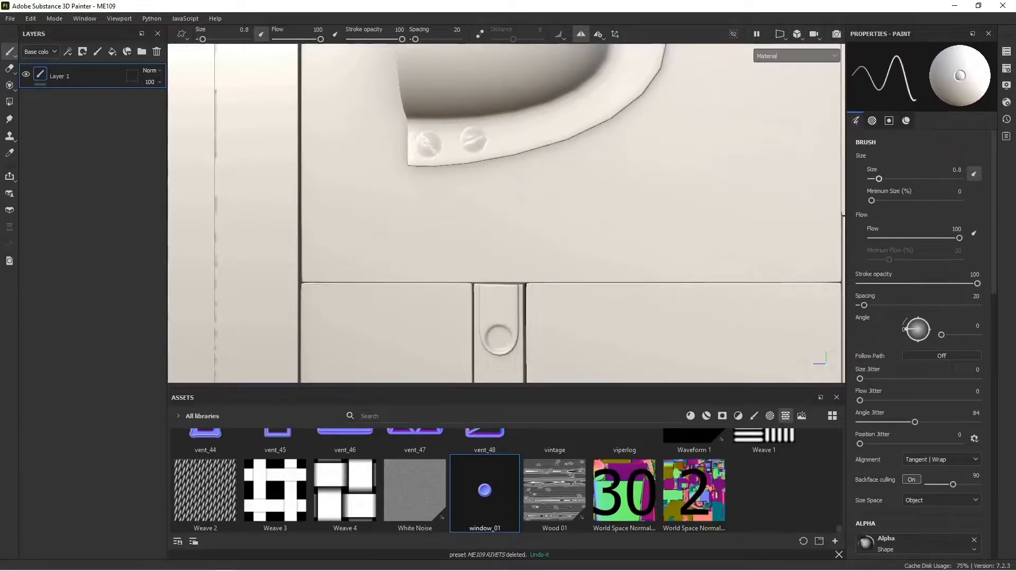
Stamp a trial rivet, set size 0.75, widen spacing and lay a first seam row.
{"action": "left_click", "coordinate": [328, 255]}
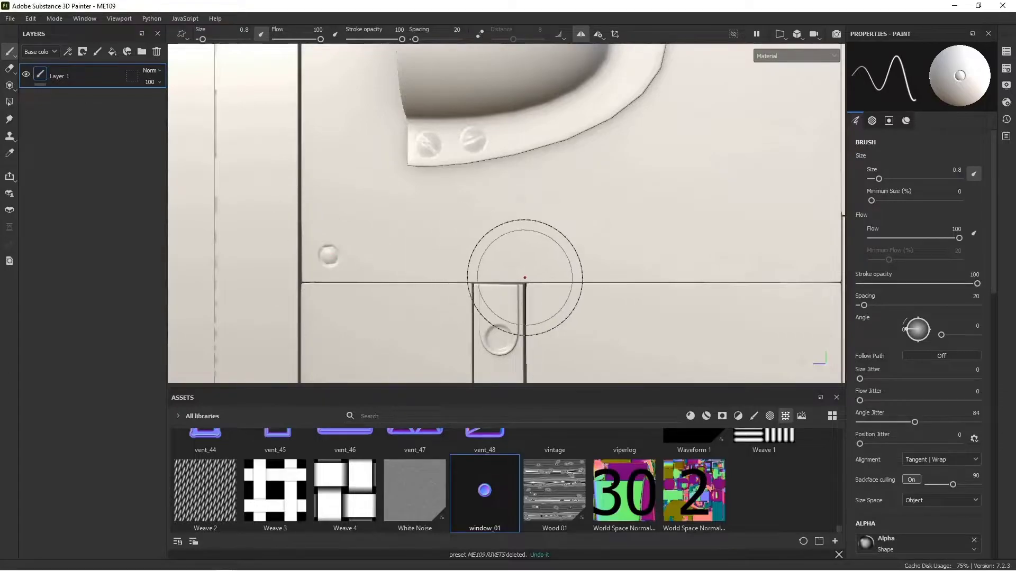
{"action": "scroll", "coordinate": [525, 277], "scroll_direction": "down", "scroll_amount": 2}
{"action": "middle_click_drag", "start_coordinate": [560, 272], "coordinate": [497, 269], "text": "alt"}
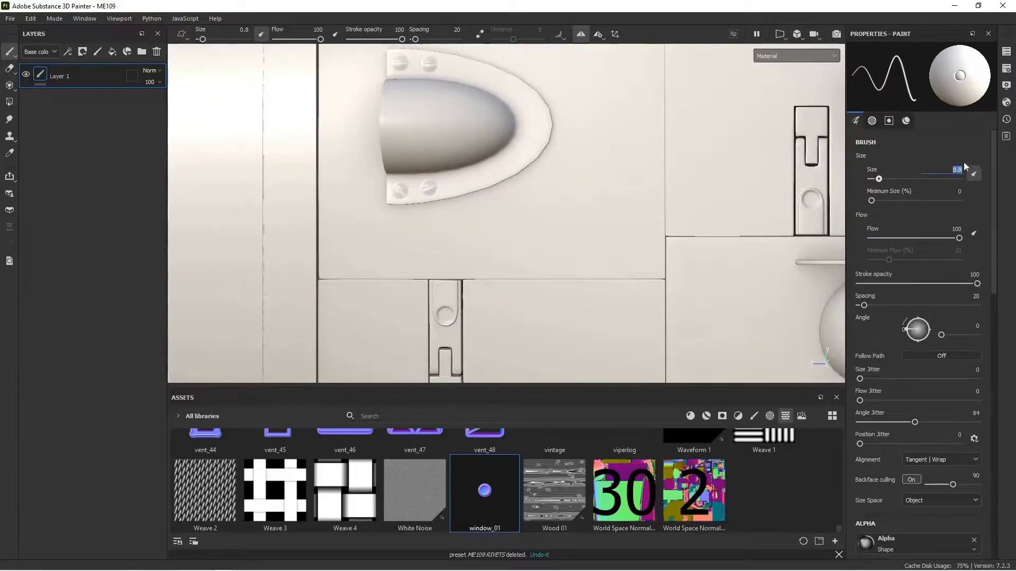
{"action": "type", "text": "0.75"}
{"action": "key", "text": "Return"}
{"action": "left_click_drag", "start_coordinate": [864, 306], "coordinate": [892, 306]}
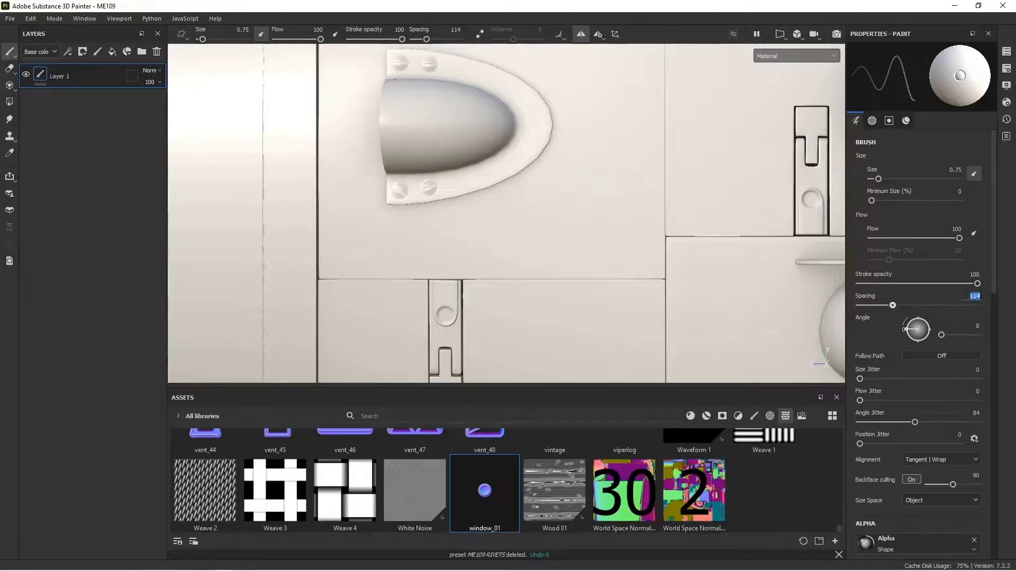
{"action": "left_click", "coordinate": [325, 272]}
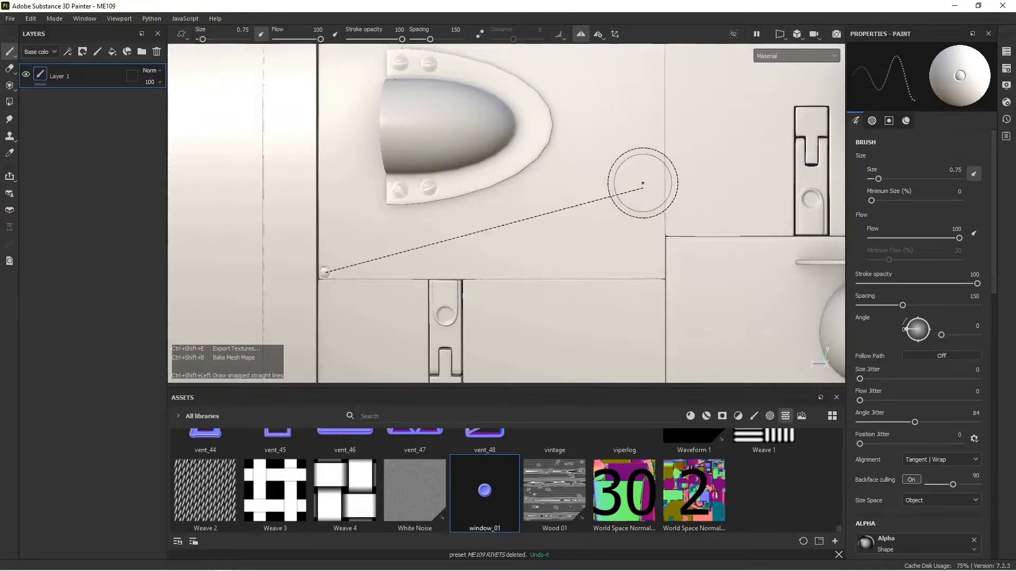
{"action": "left_click", "coordinate": [656, 270], "text": "ctrl+shift"}
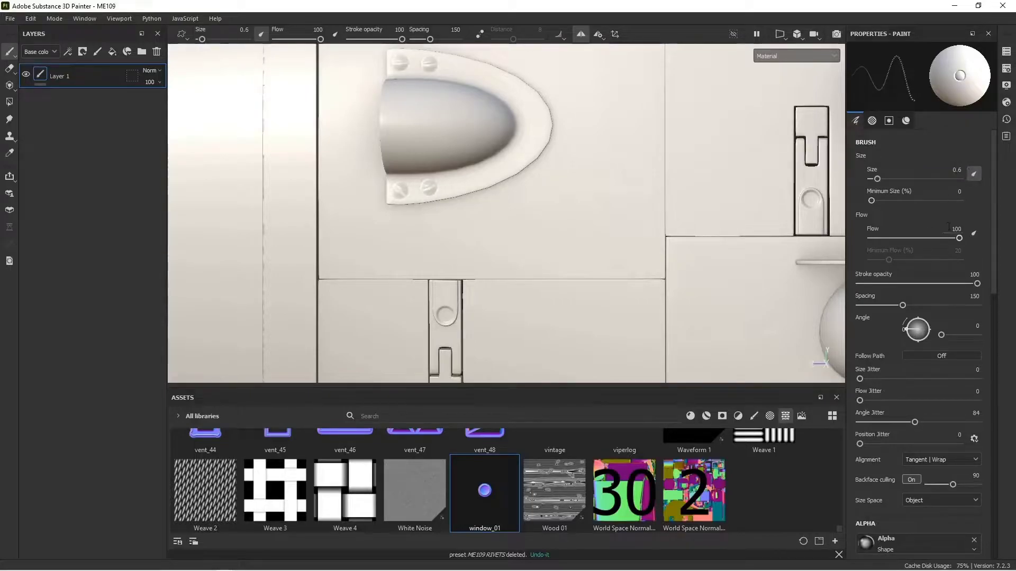
Try flow 0.5 then restore it, set spacing 100, paint a rivet row and undo it.
{"action": "type", "text": ".5"}
{"action": "key", "text": "Return"}
{"action": "left_click_drag", "start_coordinate": [915, 238], "coordinate": [981, 263]}
{"action": "key", "text": "Return"}
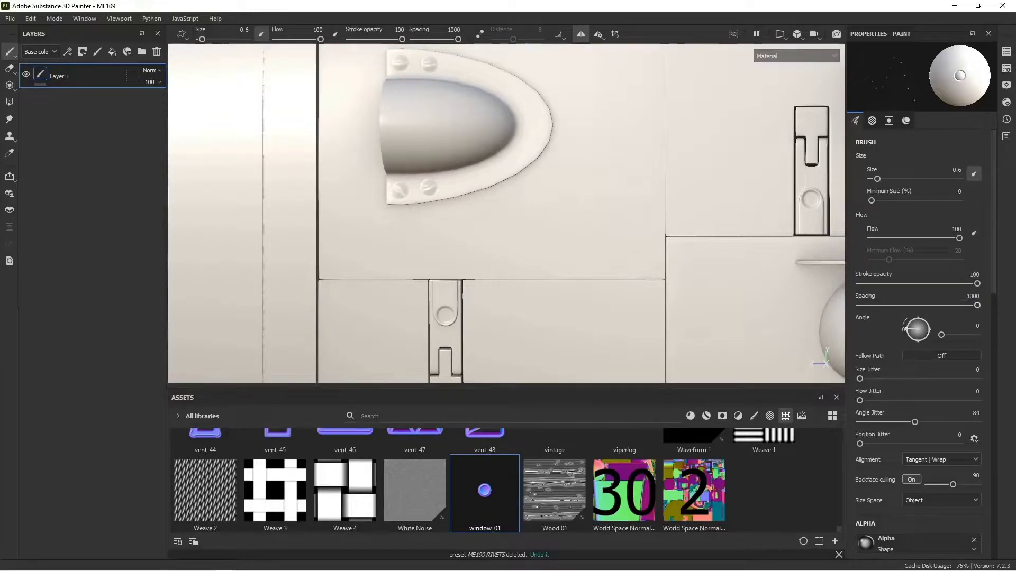
{"action": "type", "text": "0"}
{"action": "key", "text": "Return"}
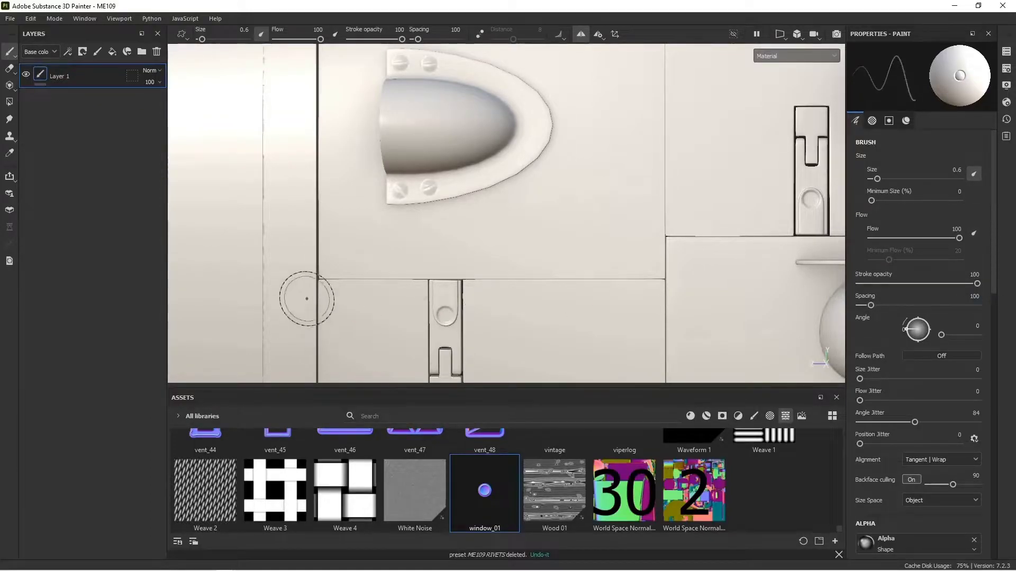
{"action": "left_click_drag", "start_coordinate": [326, 272], "coordinate": [651, 272]}
{"action": "key", "text": "ctrl+z"}
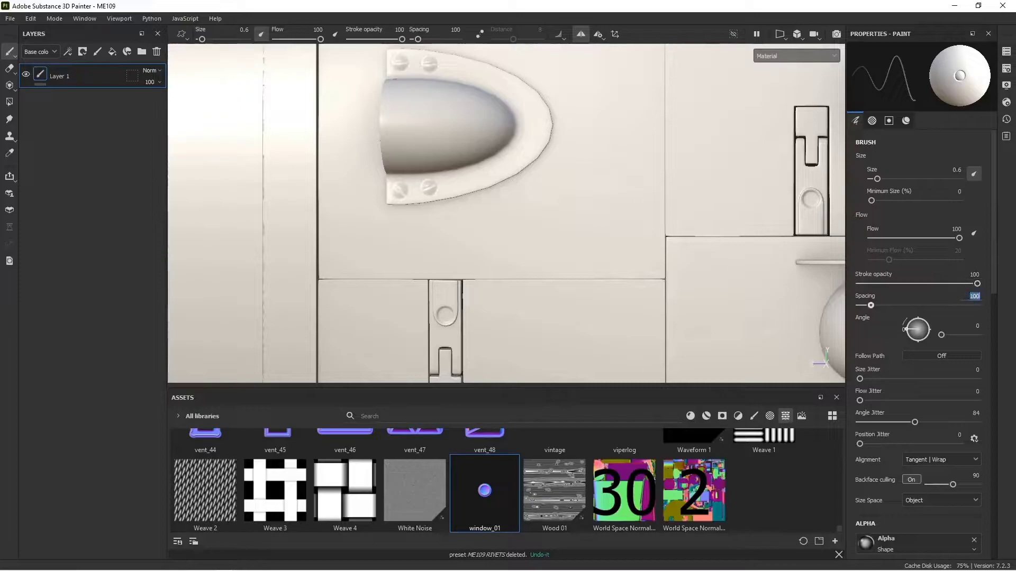
Set spacing to 70 and lay the final straight rivet row along the seam.
{"action": "left_click", "coordinate": [325, 273]}
{"action": "left_click", "coordinate": [658, 273], "text": "shift"}
{"action": "mouse_move", "coordinate": [587, 310]}
{"action": "middle_mouse_down", "text": "alt"}
{"action": "mouse_move", "coordinate": [581, 329]}
{"action": "mouse_move", "coordinate": [602, 242]}
{"action": "mouse_move", "coordinate": [599, 285]}
{"action": "middle_mouse_up", "text": "alt"}
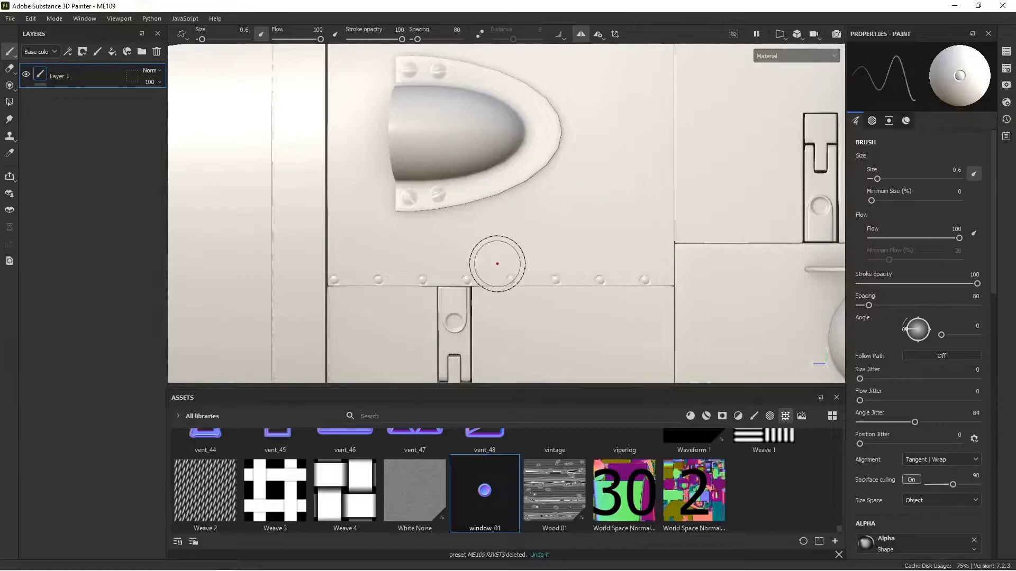
{"action": "key", "text": "ctrl+z"}
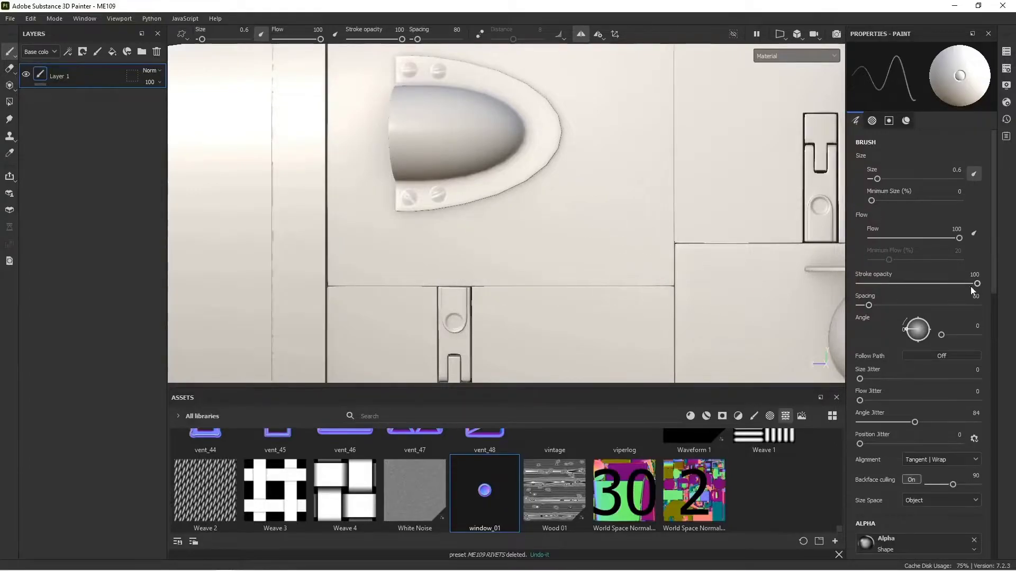
{"action": "type", "text": "70"}
{"action": "key", "text": "Return"}
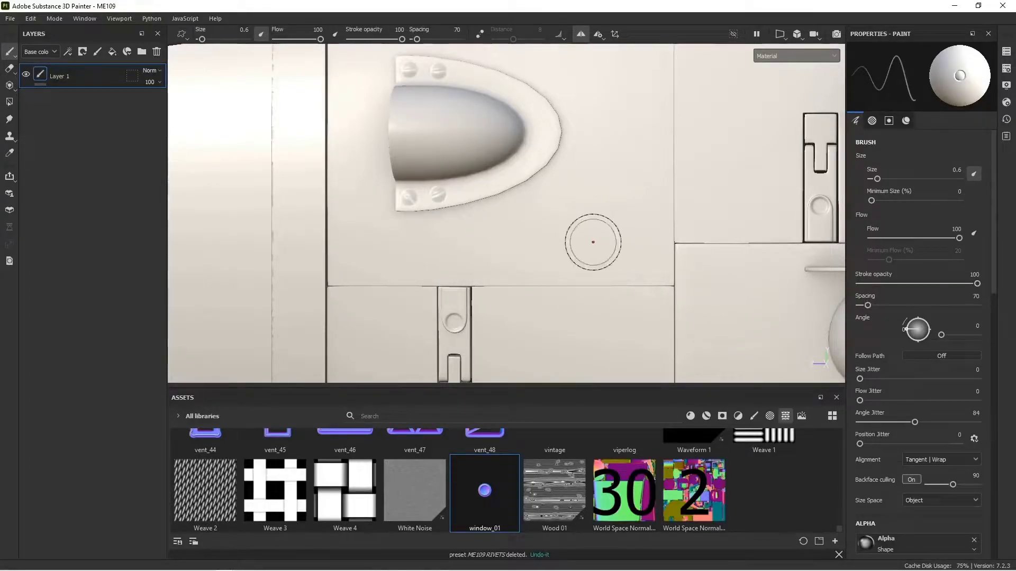
{"action": "left_click", "coordinate": [657, 281], "text": "shift"}
{"action": "middle_click_drag", "start_coordinate": [651, 273], "coordinate": [629, 317]}
Create a tool preset from the current brush and rename it ME109 RIVETS.
{"action": "right_click", "coordinate": [894, 78]}
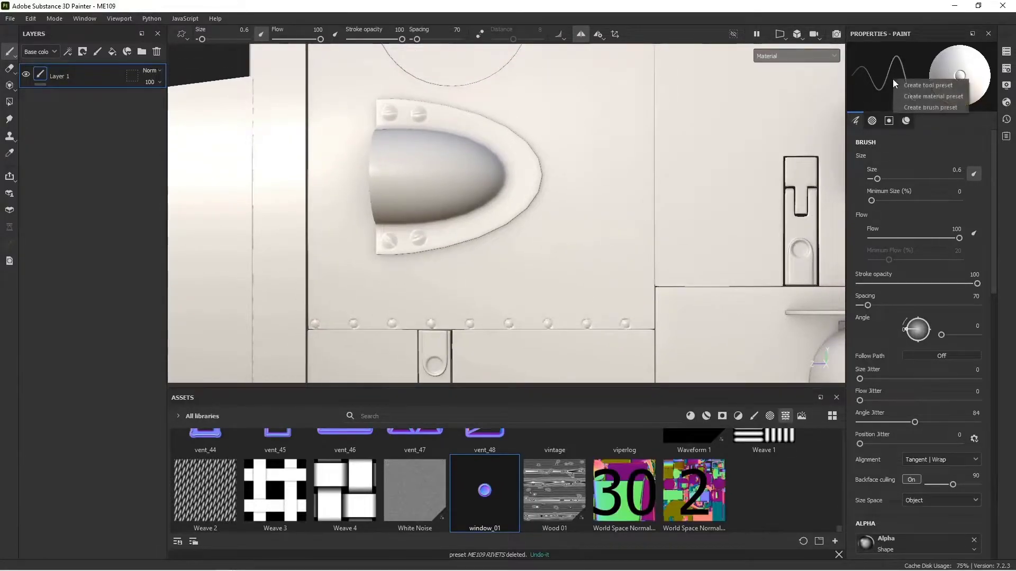
{"action": "left_click", "coordinate": [927, 86]}
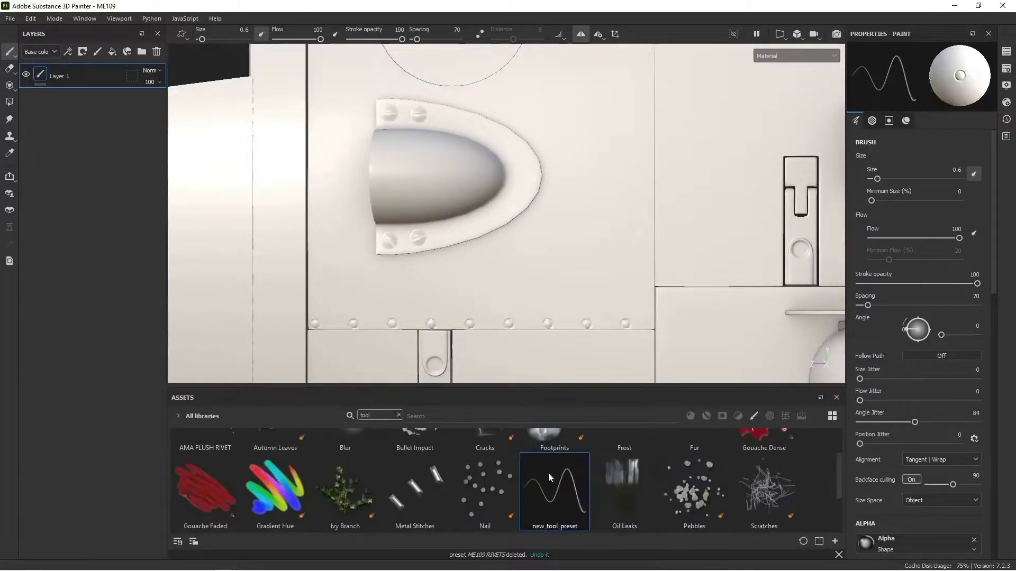
{"action": "right_click", "coordinate": [547, 495]}
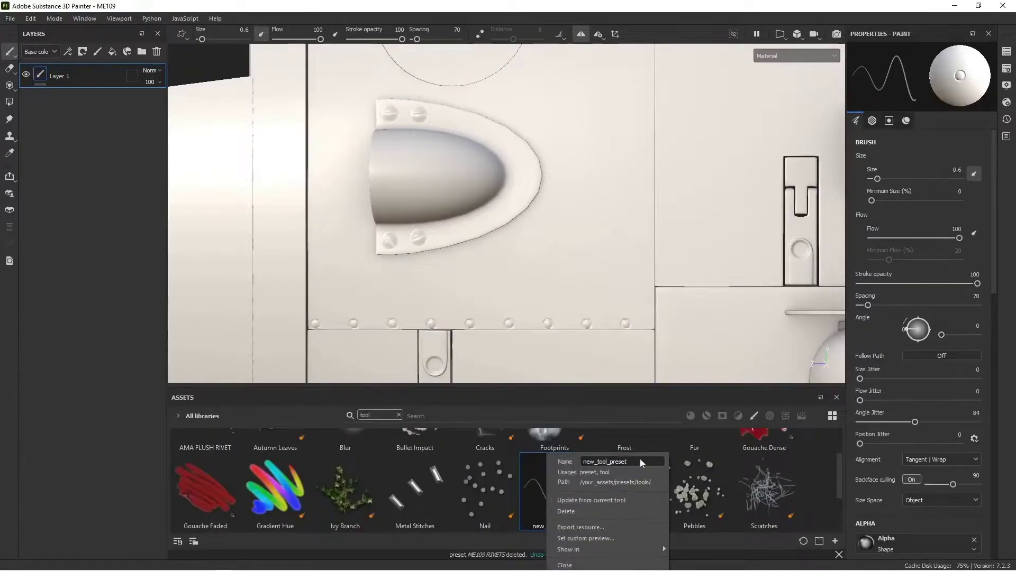
{"action": "type", "text": "ME109 RIVETS"}
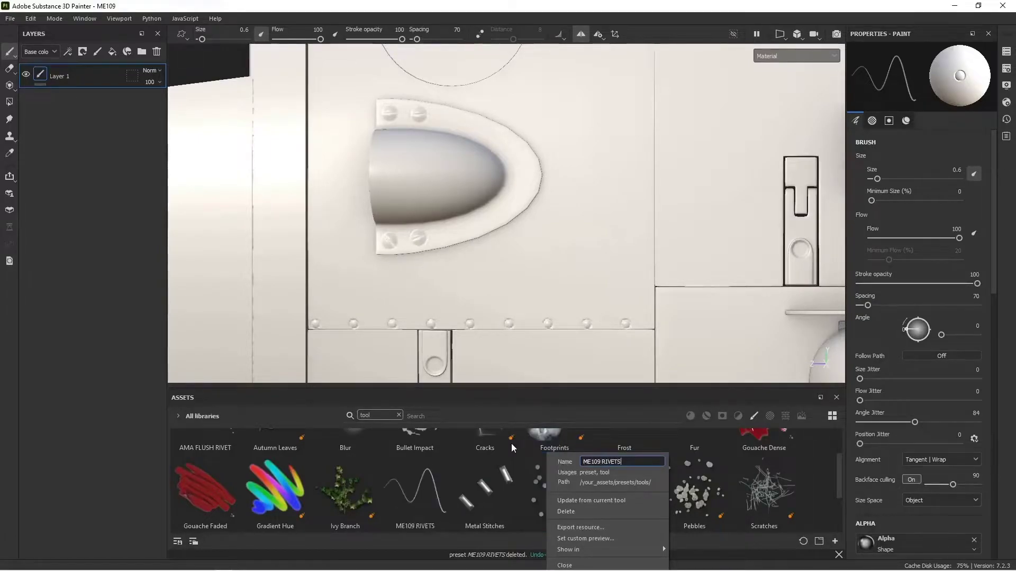
{"action": "left_click", "coordinate": [543, 473]}
Search the asset library for ME109, then clear the search.
{"action": "scroll", "coordinate": [585, 494], "scroll_direction": "down", "scroll_amount": 2}
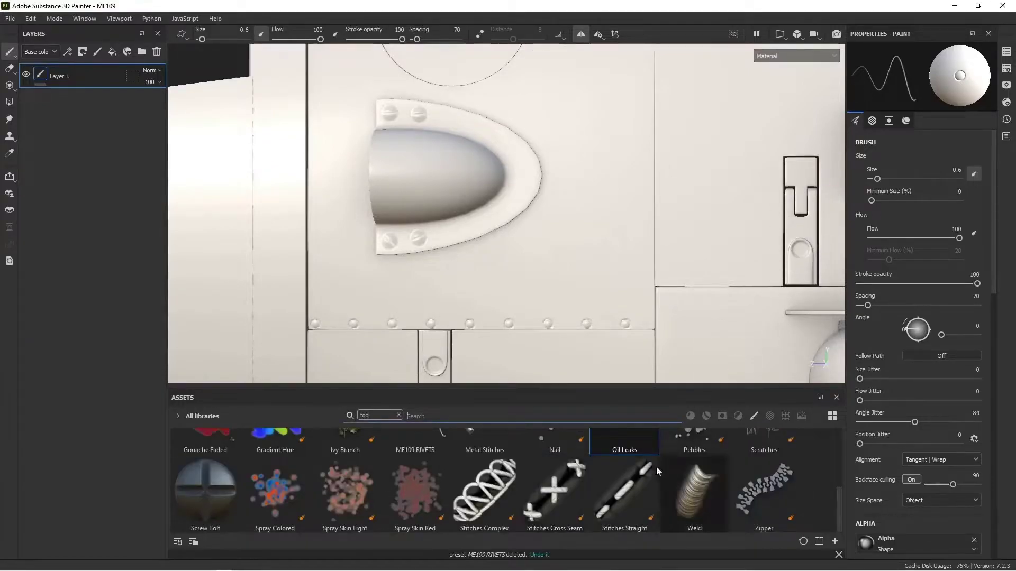
{"action": "scroll", "coordinate": [646, 484], "scroll_direction": "up", "scroll_amount": 2}
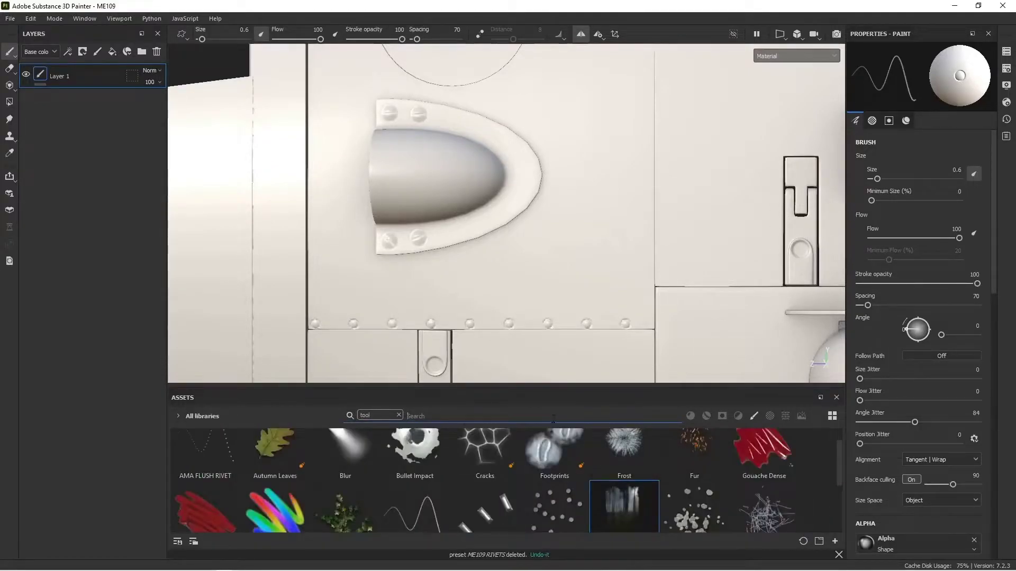
{"action": "left_click", "coordinate": [399, 415]}
{"action": "type", "text": "ME109"}
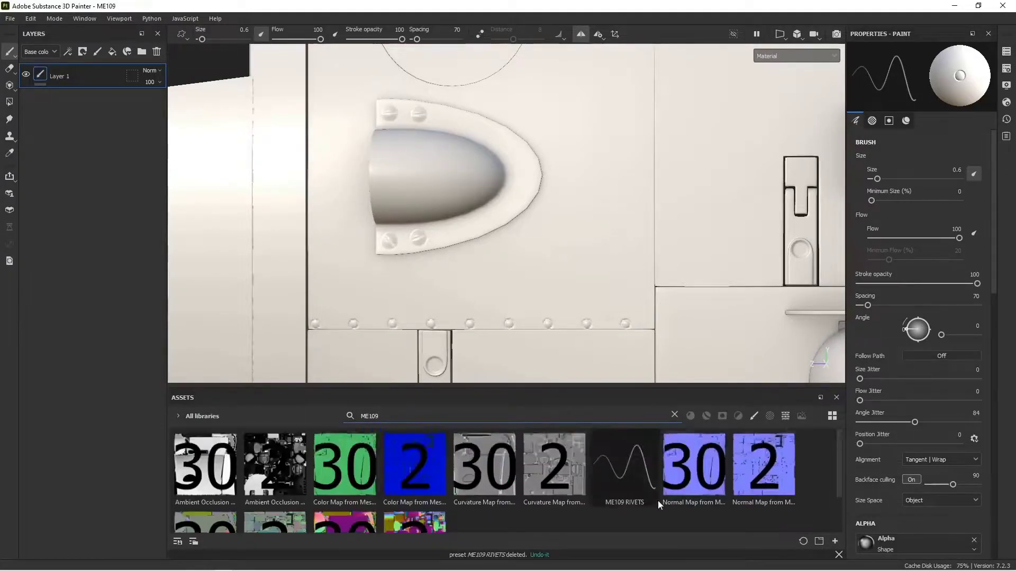
{"action": "scroll", "coordinate": [444, 451], "scroll_direction": "down", "scroll_amount": 2}
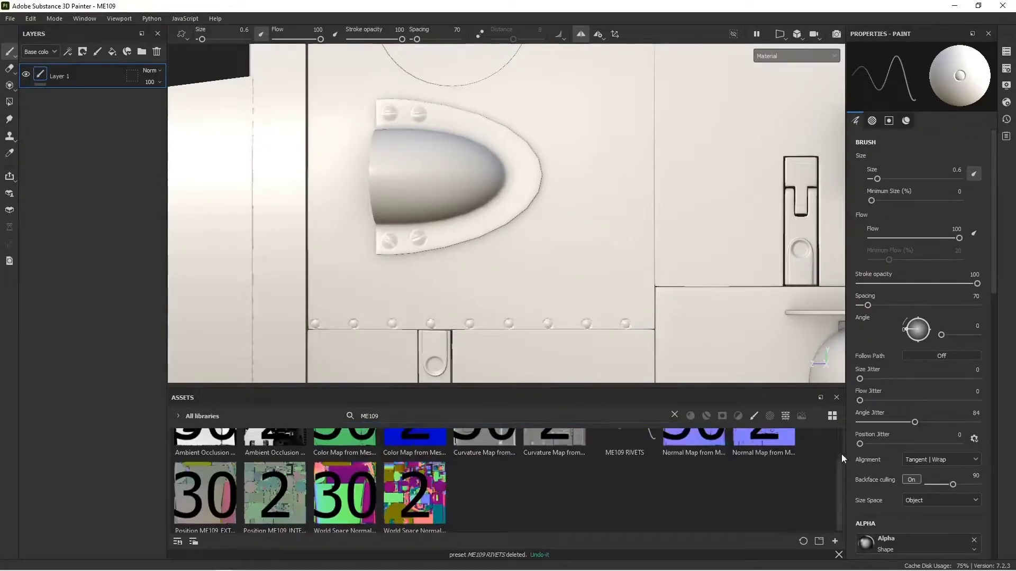
{"action": "scroll", "coordinate": [840, 444], "scroll_direction": "up", "scroll_amount": 2}
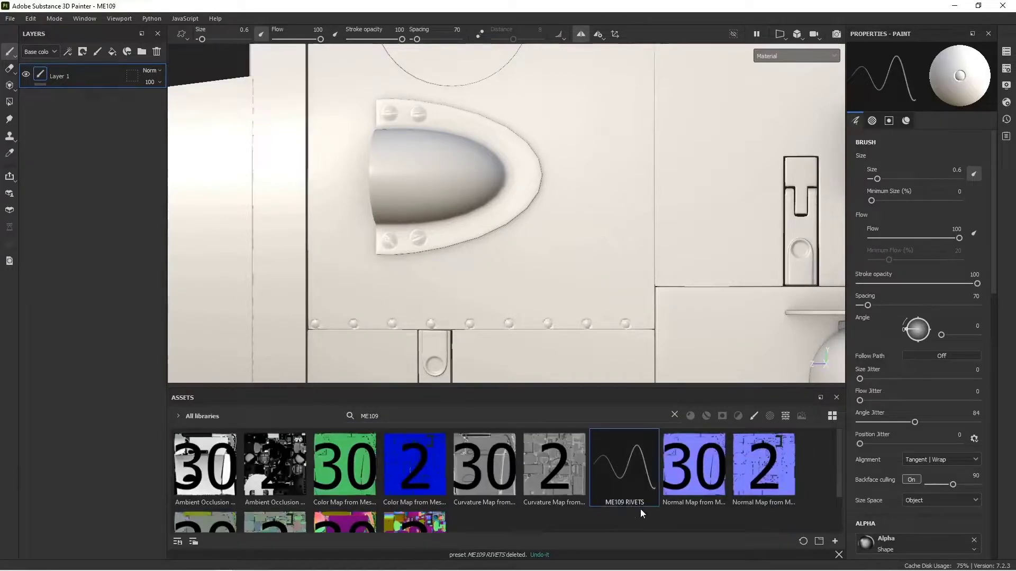
{"action": "left_click", "coordinate": [674, 414]}
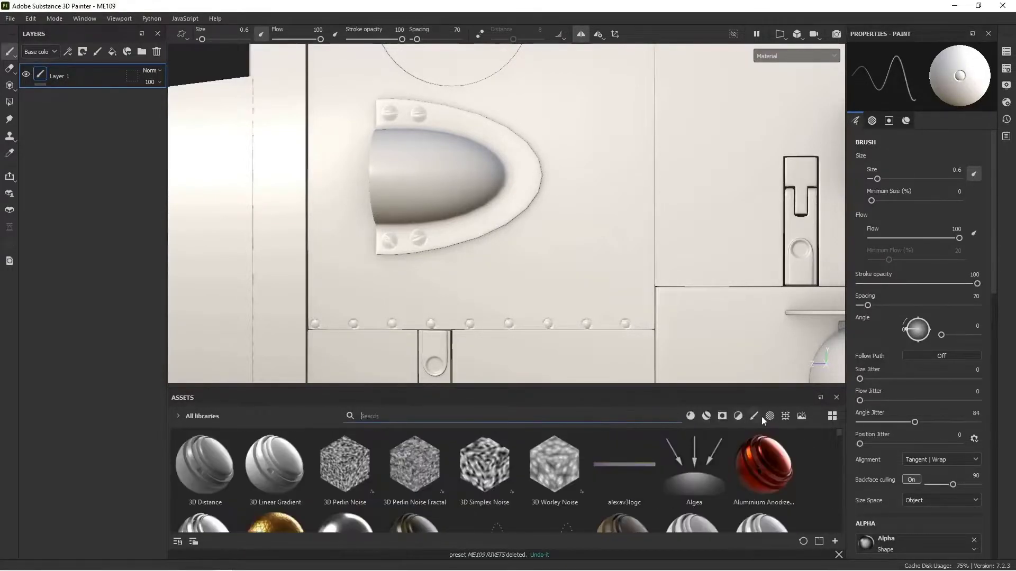
Filter assets to brushes, try AMA_LARGE_PORES_2 and Archive Inker, and remove the window_01 normal.
{"action": "left_click", "coordinate": [754, 416]}
{"action": "left_click", "coordinate": [624, 468]}
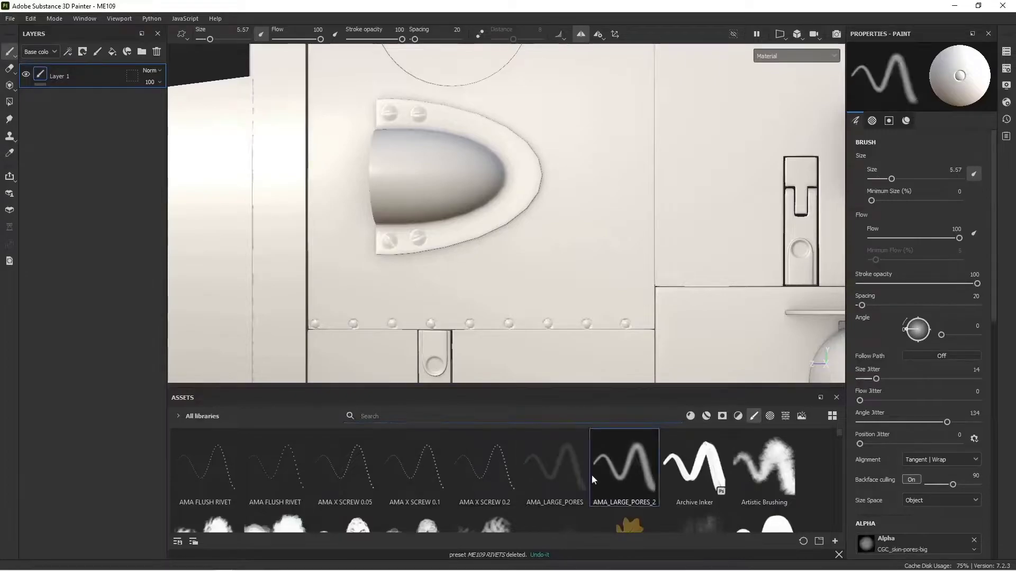
{"action": "left_click", "coordinate": [694, 468]}
{"action": "scroll", "coordinate": [903, 408], "scroll_direction": "down", "scroll_amount": 15}
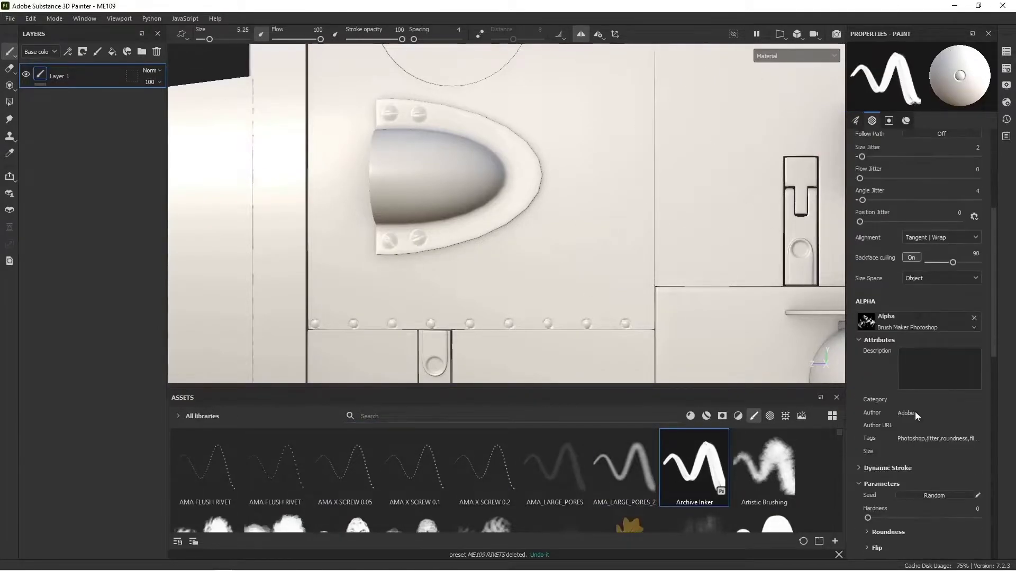
{"action": "left_click", "coordinate": [974, 387]}
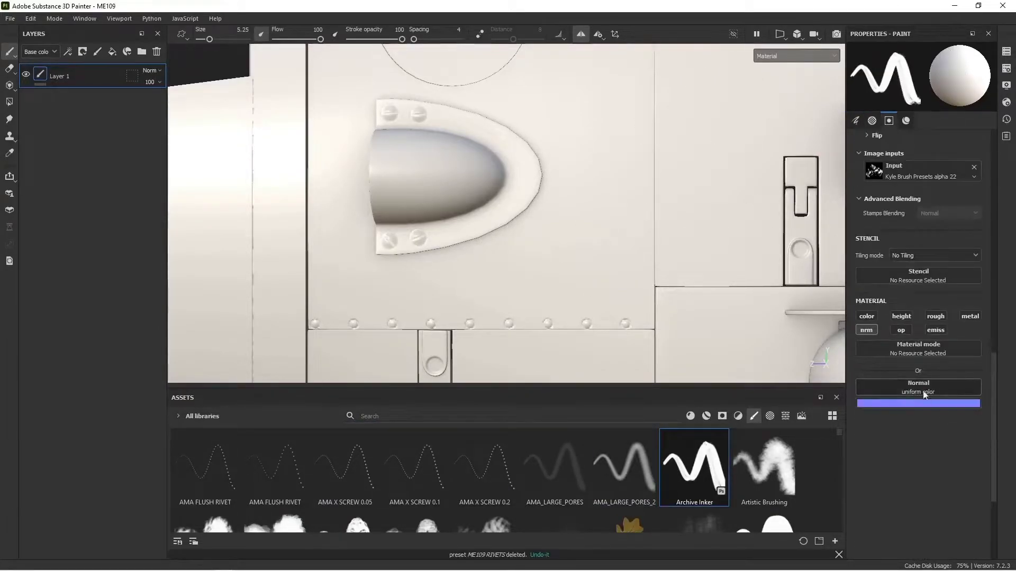
Search ME109 and load the ME109 RIVETS preset, showing its jitter and alpha settings.
{"action": "left_click", "coordinate": [573, 416]}
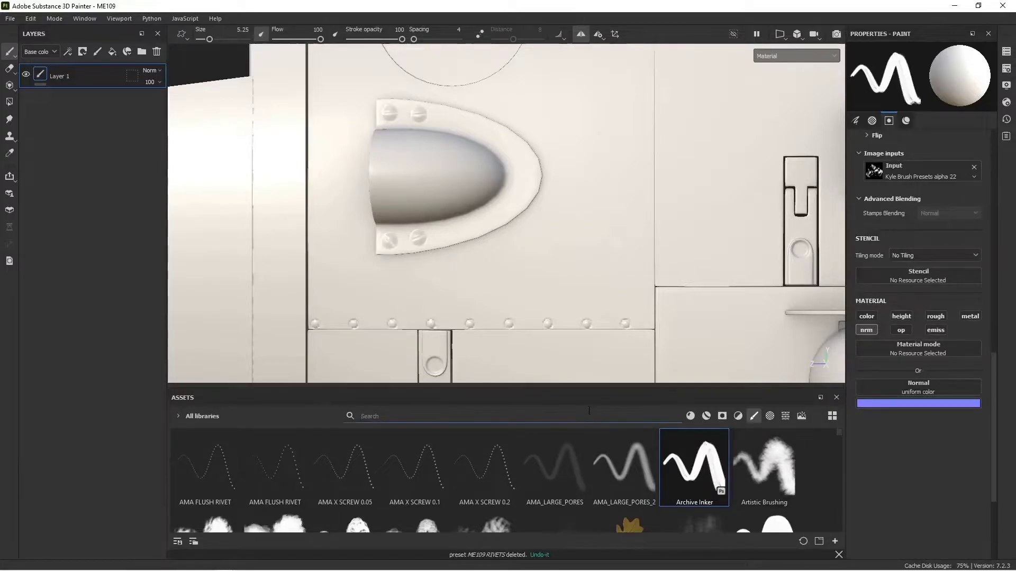
{"action": "type", "text": "ME109"}
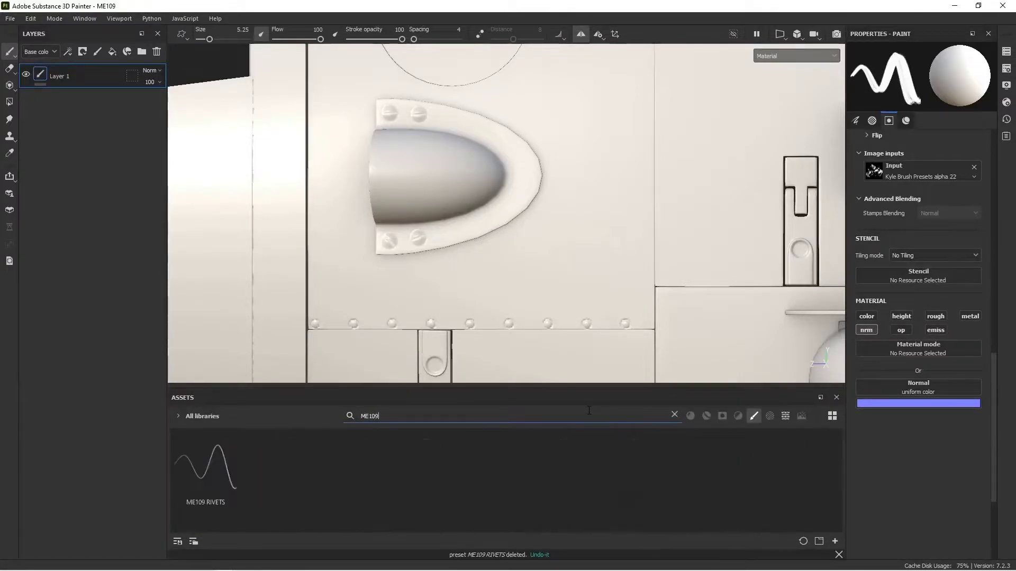
{"action": "left_click", "coordinate": [214, 467]}
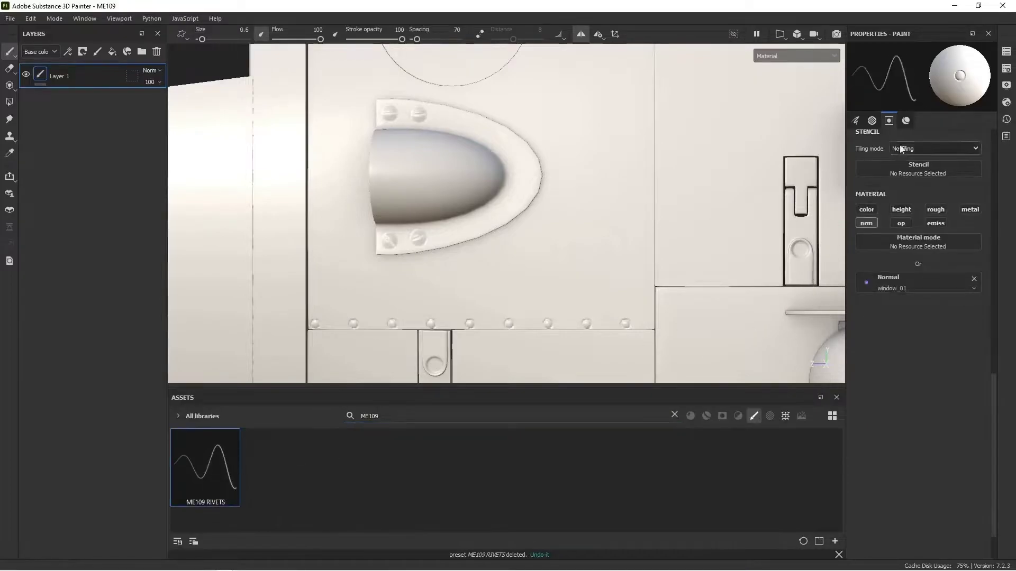
{"action": "left_click", "coordinate": [872, 120]}
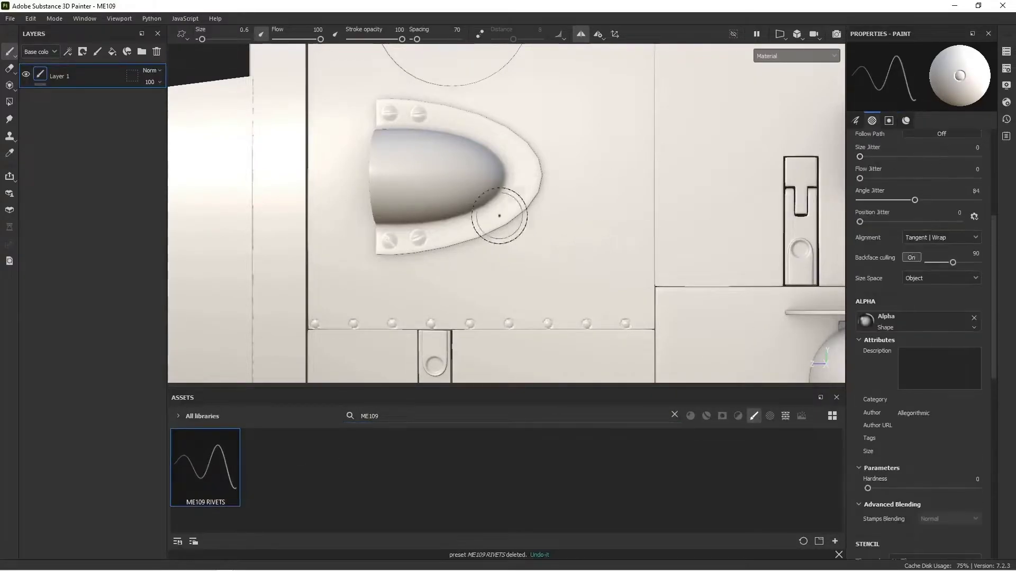
Stamp a vertical rivet row down one seam, then a horizontal row lower on the panel.
{"action": "left_click", "coordinate": [638, 75]}
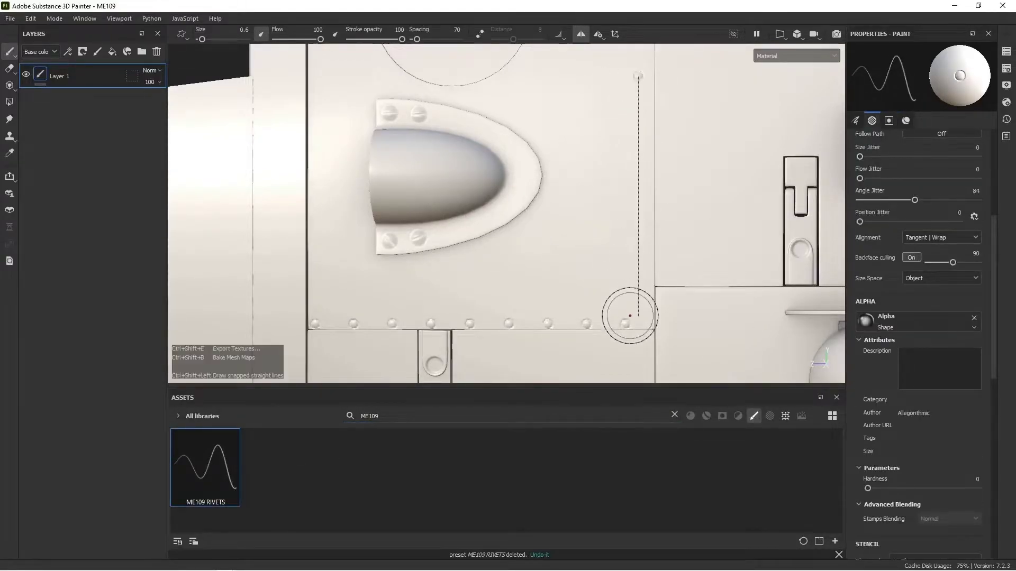
{"action": "left_click", "coordinate": [638, 312], "text": "shift"}
{"action": "left_click_drag", "start_coordinate": [594, 311], "coordinate": [637, 214], "text": "alt+shift"}
{"action": "left_click_drag", "start_coordinate": [575, 334], "coordinate": [553, 289], "text": "alt+shift"}
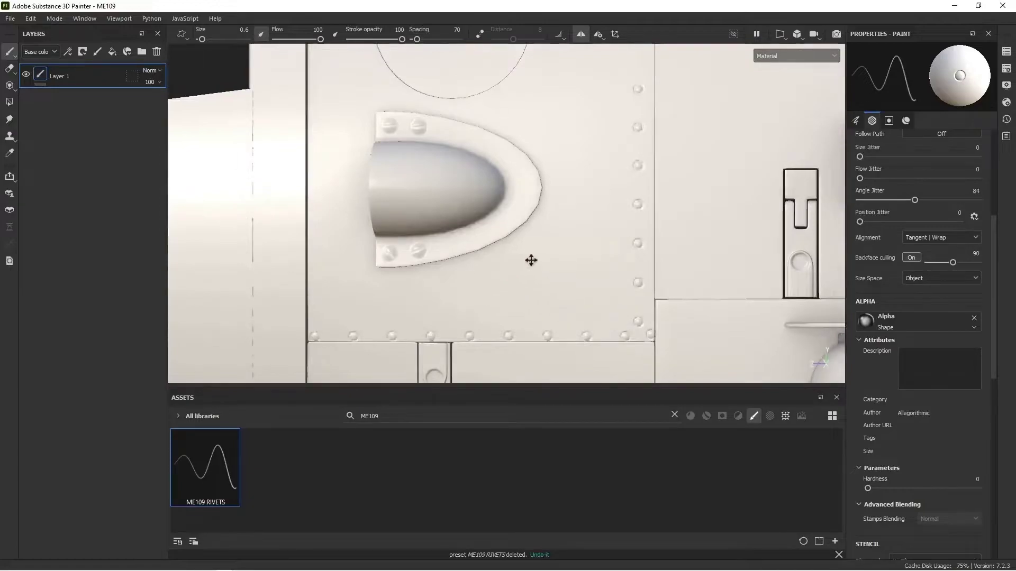
{"action": "mouse_move", "coordinate": [533, 259]}
{"action": "middle_mouse_down", "text": "alt"}
{"action": "mouse_move", "coordinate": [597, 165]}
{"action": "mouse_move", "coordinate": [609, 91]}
{"action": "middle_mouse_up", "text": "alt"}
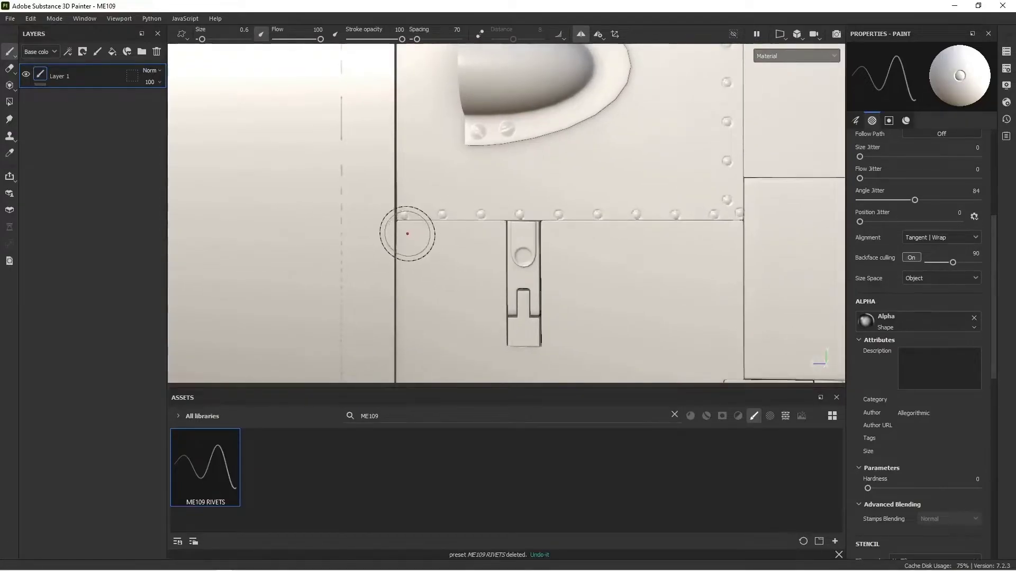
{"action": "left_click", "coordinate": [407, 233]}
{"action": "left_click", "coordinate": [722, 233], "text": "shift"}
Add vertical rivet rows along the right and left panel seams.
{"action": "middle_click_drag", "start_coordinate": [696, 276], "coordinate": [601, 151], "text": "alt"}
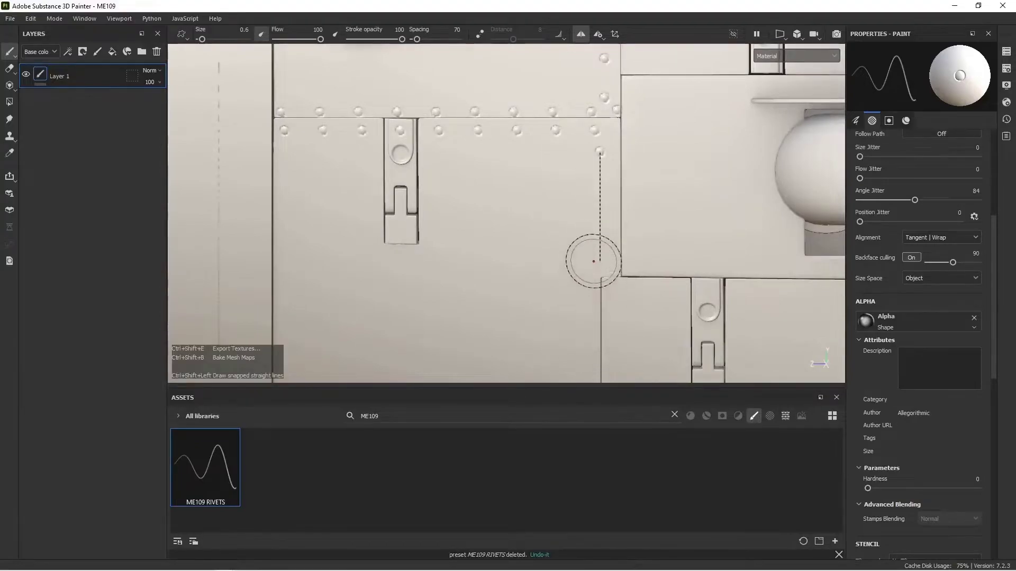
{"action": "left_click", "coordinate": [595, 260], "text": "shift"}
{"action": "left_click", "coordinate": [571, 227]}
{"action": "left_click", "coordinate": [571, 373], "text": "shift"}
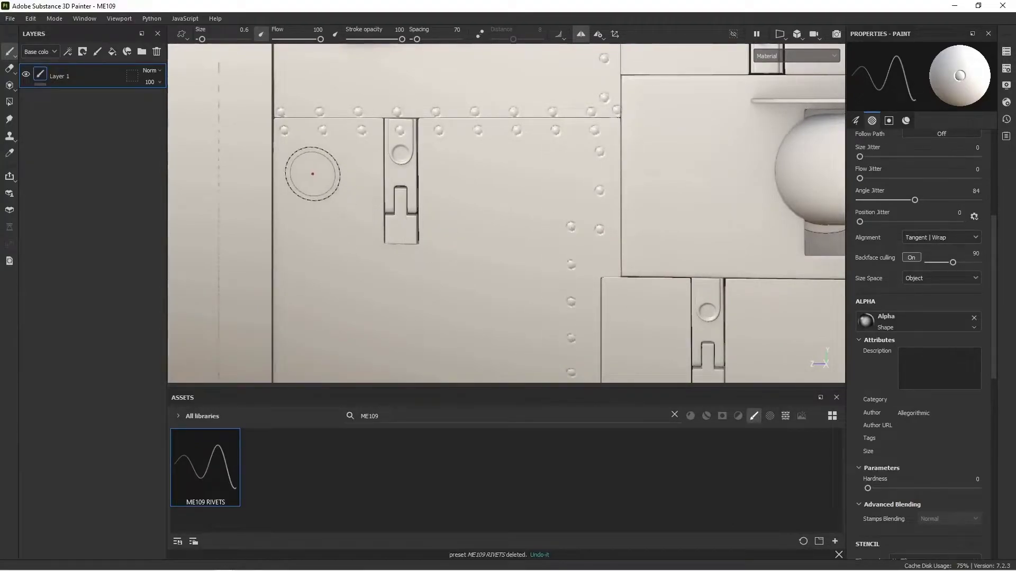
{"action": "left_click", "coordinate": [289, 157]}
{"action": "left_click", "coordinate": [295, 353], "text": "ctrl+shift"}
Add a vertical row down the left panel seam and a horizontal row along the lower seam.
{"action": "middle_click_drag", "start_coordinate": [423, 247], "coordinate": [494, 435], "text": "alt"}
{"action": "left_click", "coordinate": [356, 77]}
{"action": "left_click", "coordinate": [355, 271], "text": "shift"}
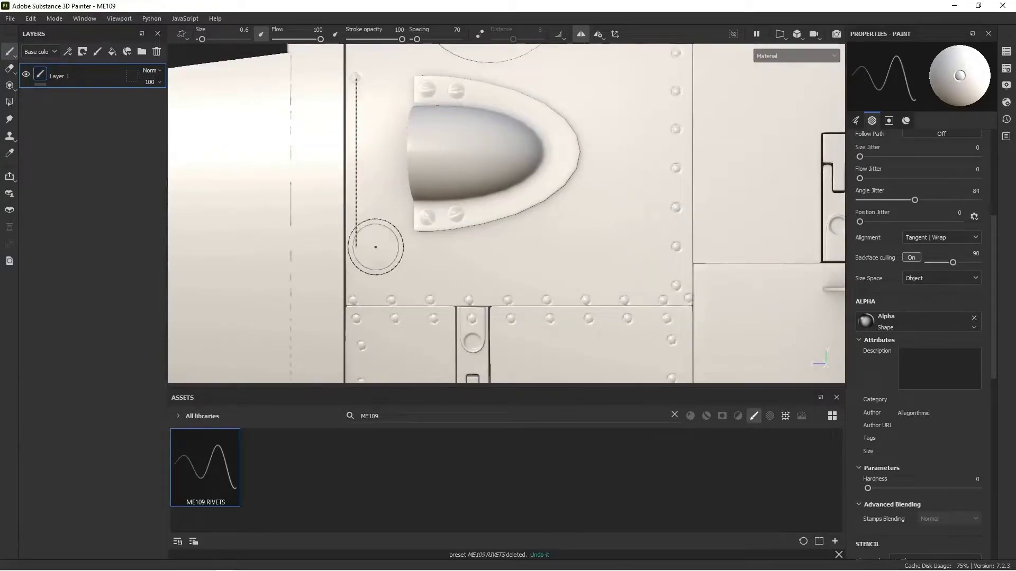
{"action": "left_click", "coordinate": [378, 273]}
{"action": "left_click", "coordinate": [642, 273], "text": "shift"}
{"action": "scroll", "coordinate": [641, 284], "scroll_direction": "up", "scroll_amount": 1}
{"action": "scroll", "coordinate": [642, 284], "scroll_direction": "down", "scroll_amount": 6}
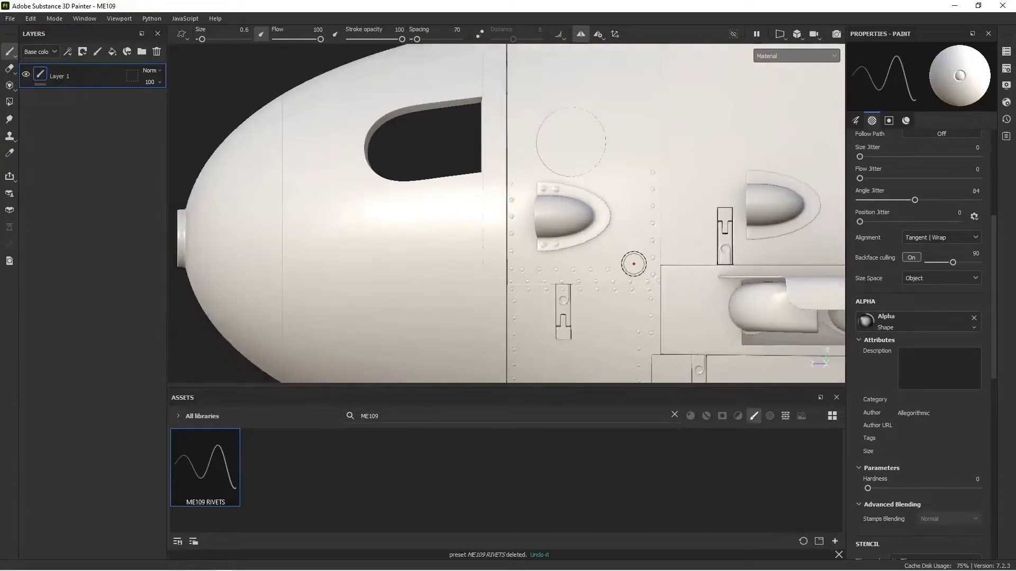
{"action": "middle_click_drag", "start_coordinate": [601, 234], "coordinate": [501, 198]}
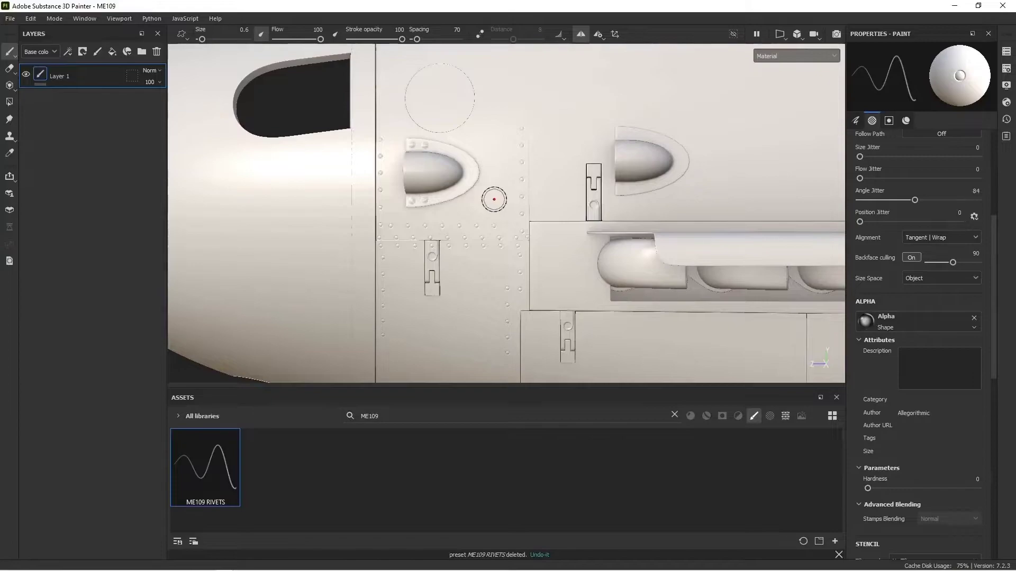
Save the project and bring up the Export textures dialog.
{"action": "left_click", "coordinate": [10, 18]}
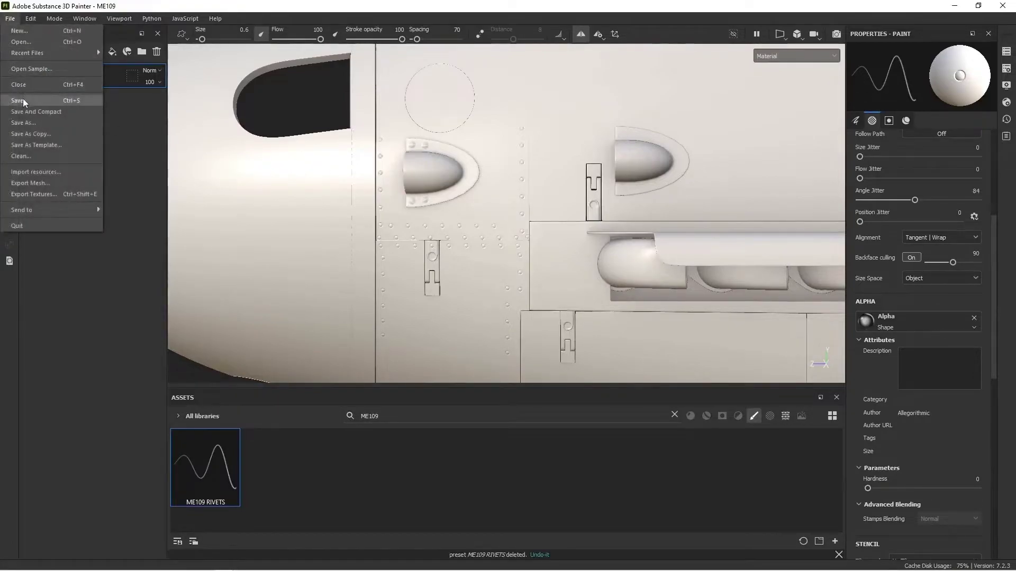
{"action": "left_click", "coordinate": [23, 100]}
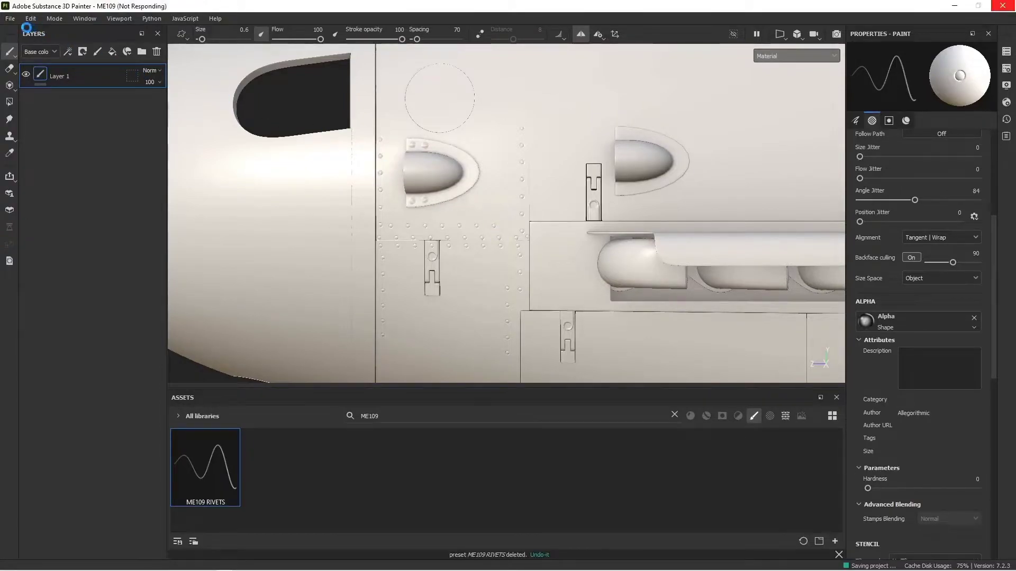
{"action": "left_click", "coordinate": [10, 18]}
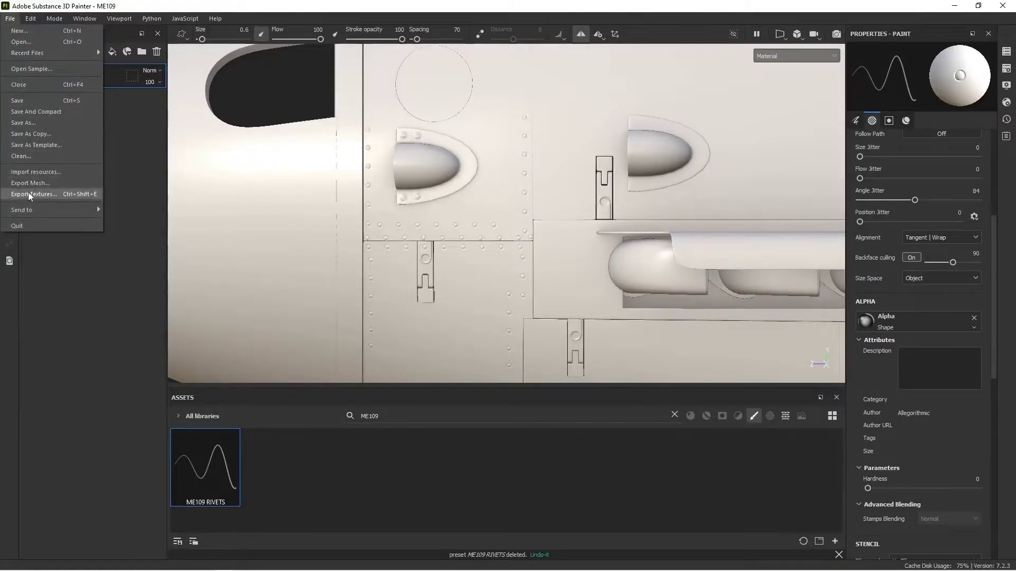
{"action": "left_click", "coordinate": [28, 193]}
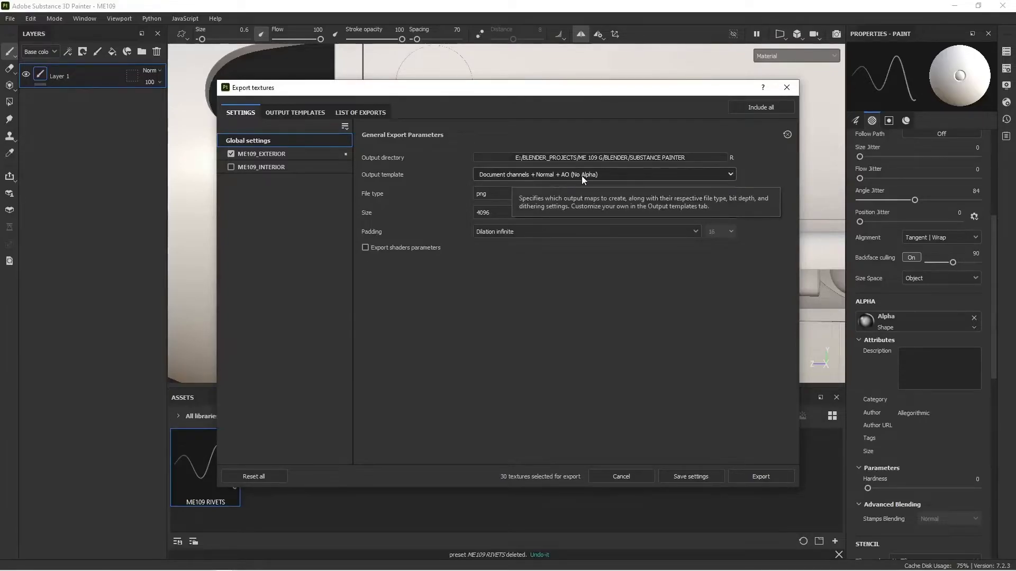
Keep the Document channels + Normal + AO (No Alpha) template and review ME109_EXTERIOR's output maps.
{"action": "left_click", "coordinate": [649, 176]}
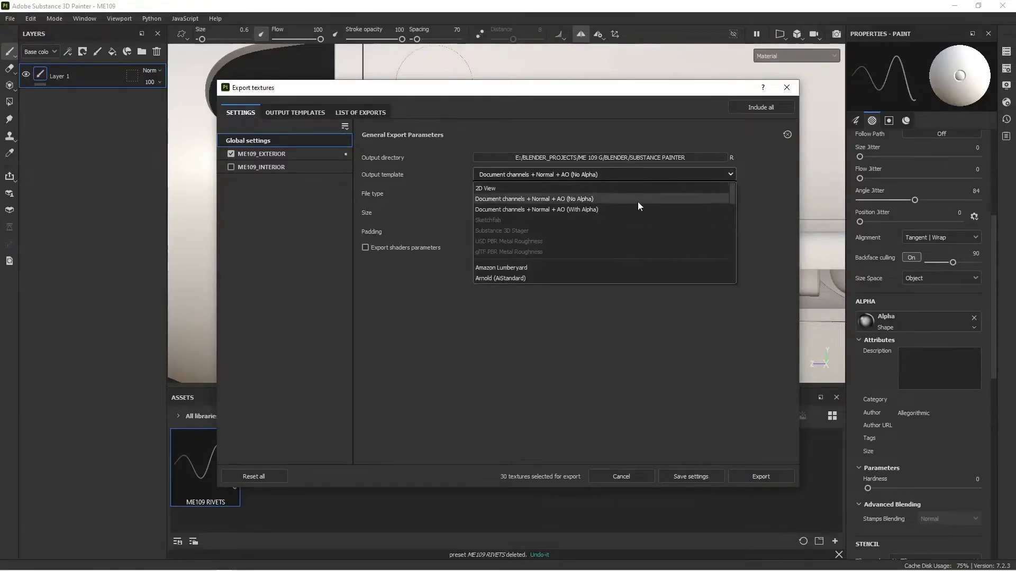
{"action": "left_click", "coordinate": [548, 199]}
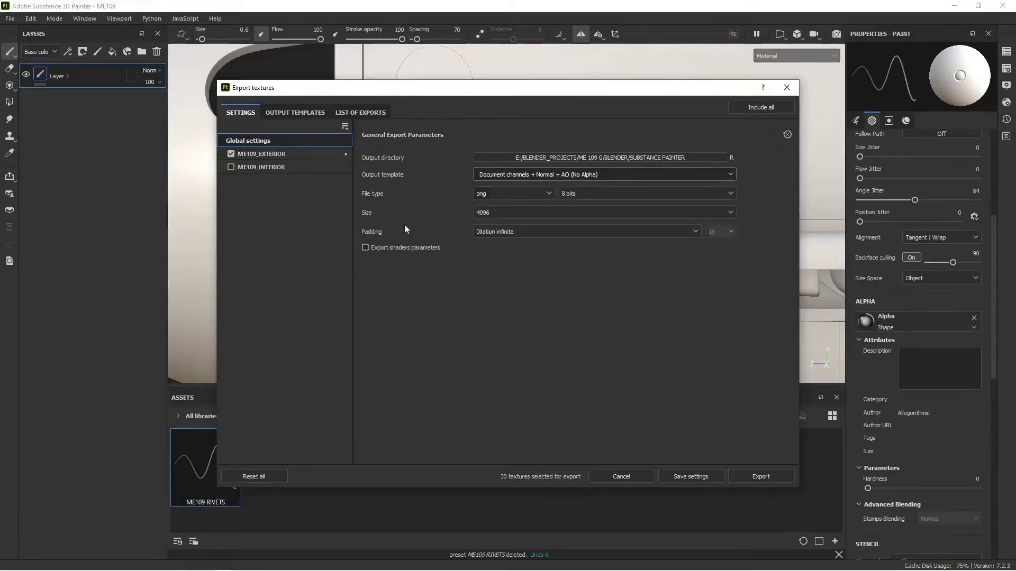
{"action": "left_click", "coordinate": [255, 152]}
{"action": "scroll", "coordinate": [450, 355], "scroll_direction": "down", "scroll_amount": 1}
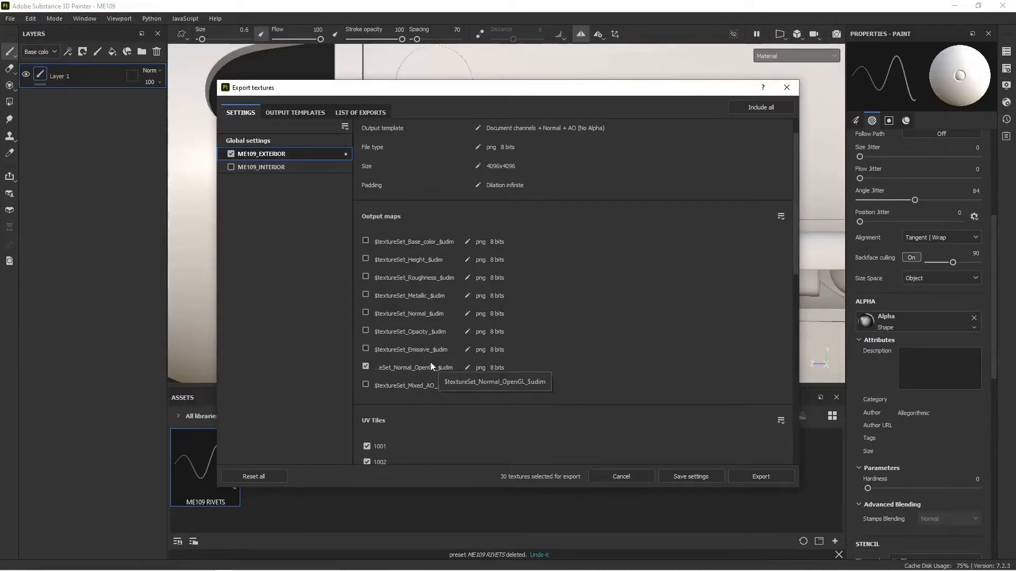
Set the global export size to 4096 and export ME109_EXTERIOR's OpenGL normal maps as PNG UDIM tiles.
{"action": "left_click", "coordinate": [317, 141]}
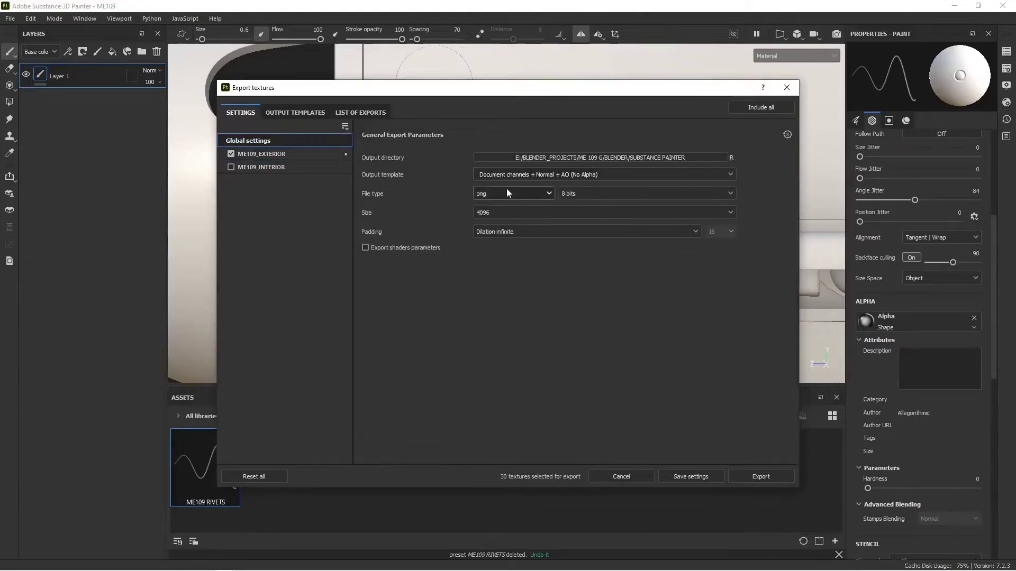
{"action": "left_click", "coordinate": [291, 154]}
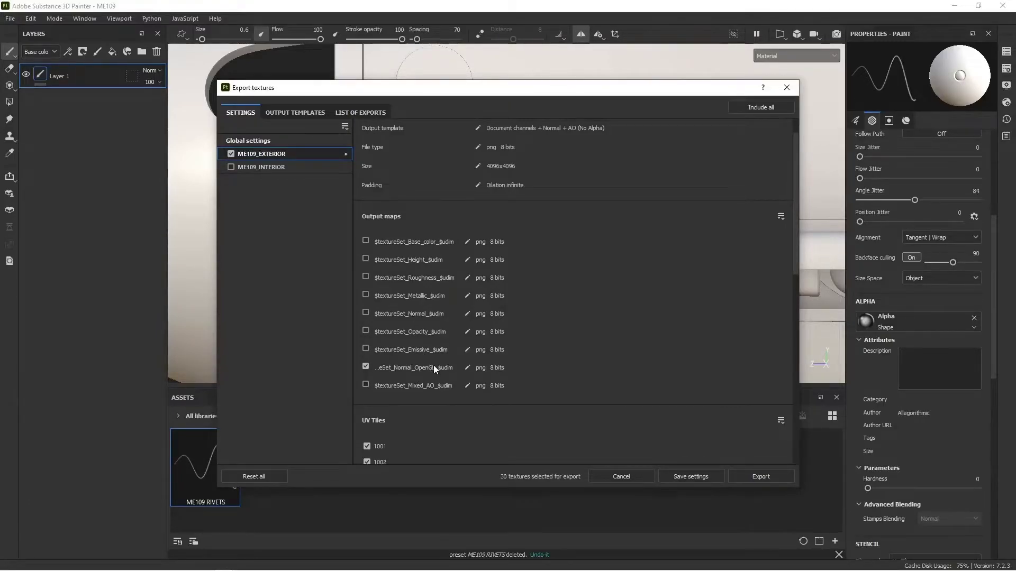
{"action": "left_click", "coordinate": [268, 141]}
{"action": "left_click", "coordinate": [520, 212]}
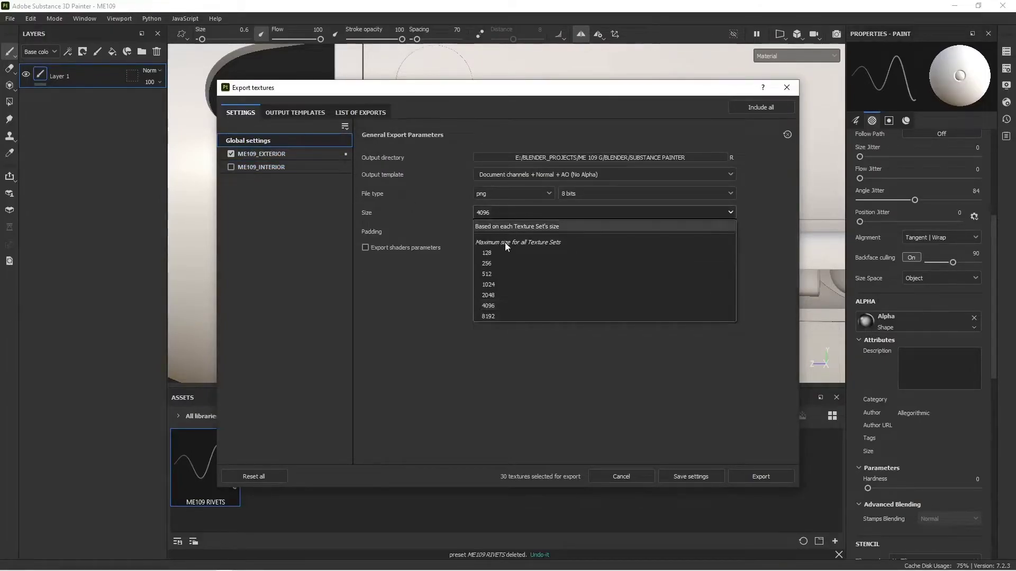
{"action": "left_click", "coordinate": [511, 226]}
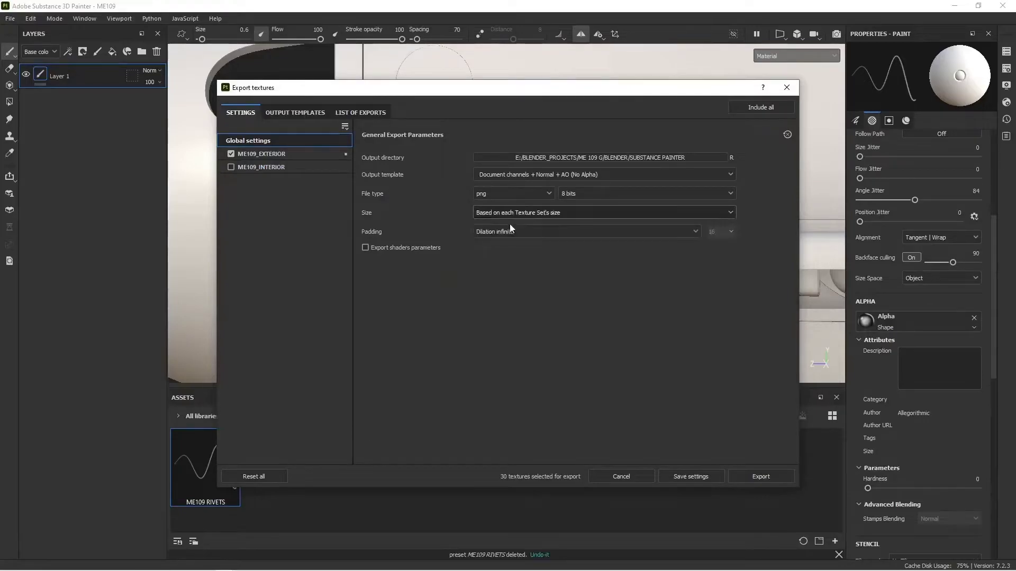
{"action": "left_click", "coordinate": [541, 215]}
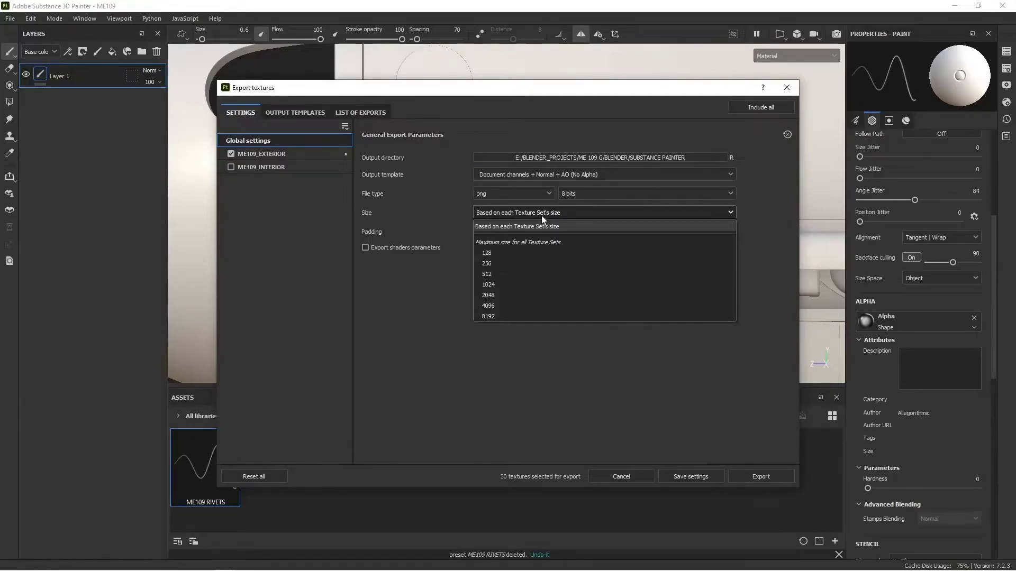
{"action": "left_click", "coordinate": [493, 304]}
{"action": "left_click", "coordinate": [487, 211]}
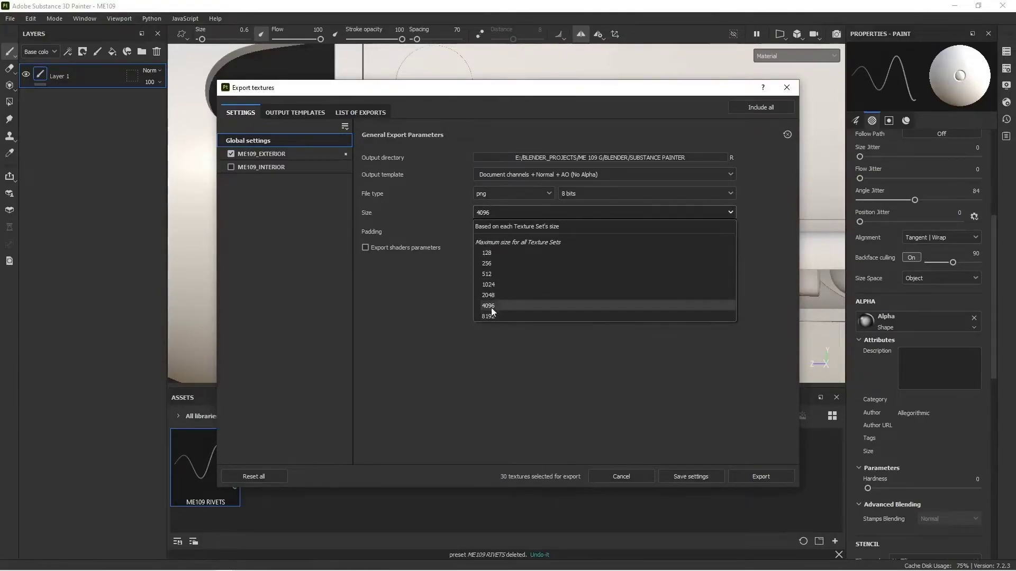
{"action": "left_click", "coordinate": [424, 302]}
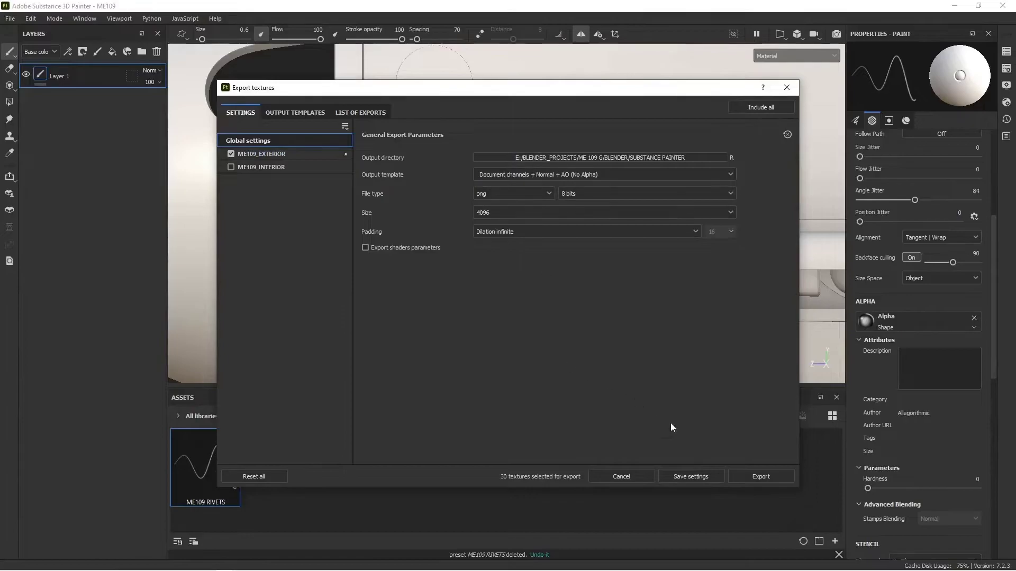
{"action": "left_click", "coordinate": [760, 477]}
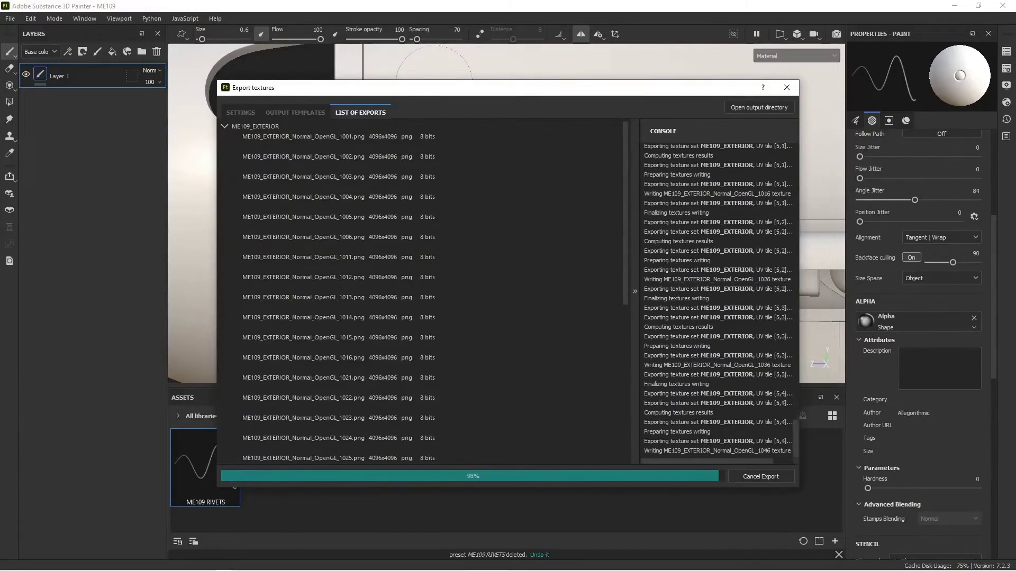
{"action": "left_click", "coordinate": [691, 477]}
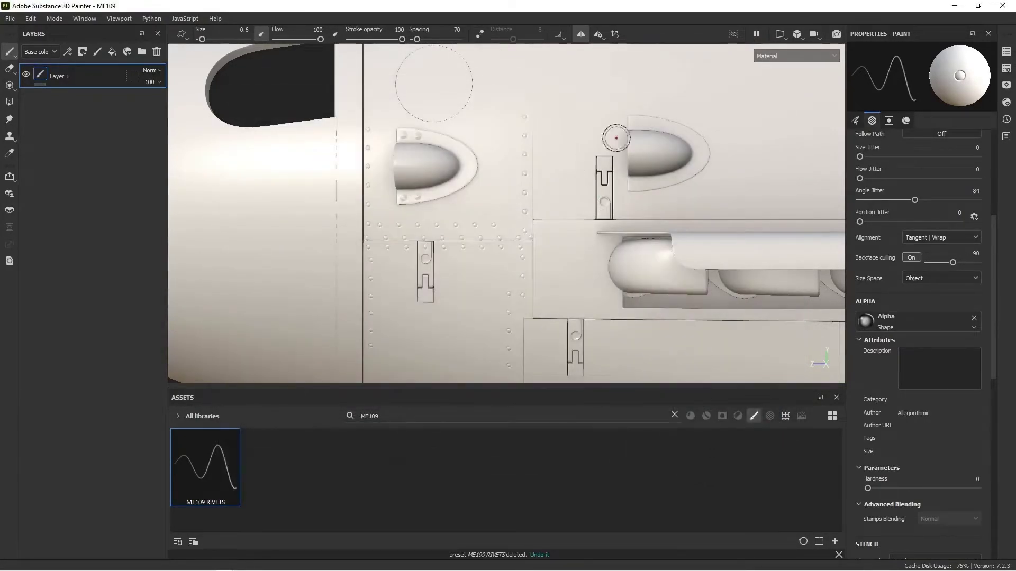
Select the FUSELAGE SHRINK panels, hinges and intakes, and isolate them in local view.
{"action": "left_click_drag", "start_coordinate": [1015, 124], "coordinate": [481, 1]}
{"action": "left_click_drag", "start_coordinate": [487, 320], "coordinate": [481, 167]}
{"action": "scroll", "coordinate": [228, 402], "scroll_direction": "up", "scroll_amount": 4}
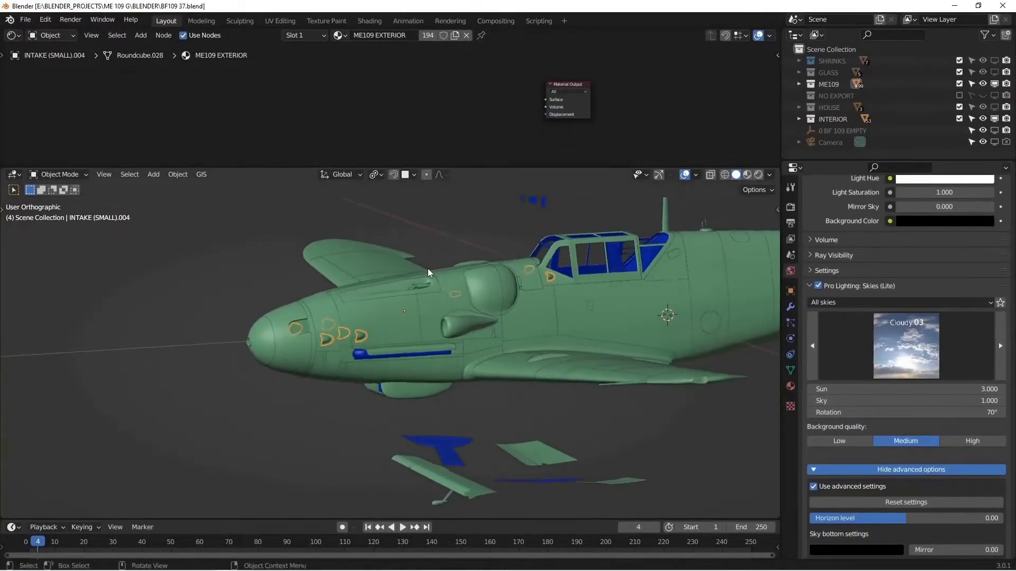
{"action": "left_click", "coordinate": [225, 438]}
{"action": "left_click", "coordinate": [277, 405], "text": "shift"}
{"action": "left_click", "coordinate": [288, 403]}
{"action": "left_click", "coordinate": [287, 403], "text": "shift"}
{"action": "left_click", "coordinate": [234, 392], "text": "shift"}
{"action": "left_click", "coordinate": [235, 455], "text": "shift"}
{"action": "key", "text": "KP_Divide"}
{"action": "scroll", "coordinate": [344, 418], "scroll_direction": "up", "scroll_amount": 6}
{"action": "middle_click_drag", "start_coordinate": [325, 331], "coordinate": [392, 405], "text": "shift"}
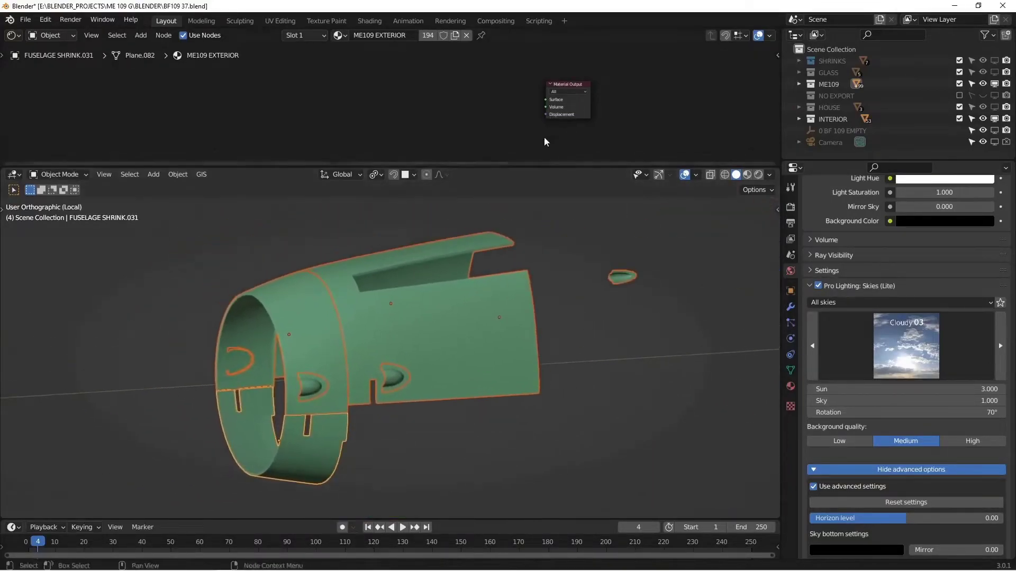
Add a Principled BSDF node and connect it to the Material Output Surface.
{"action": "left_click_drag", "start_coordinate": [536, 171], "coordinate": [536, 252]}
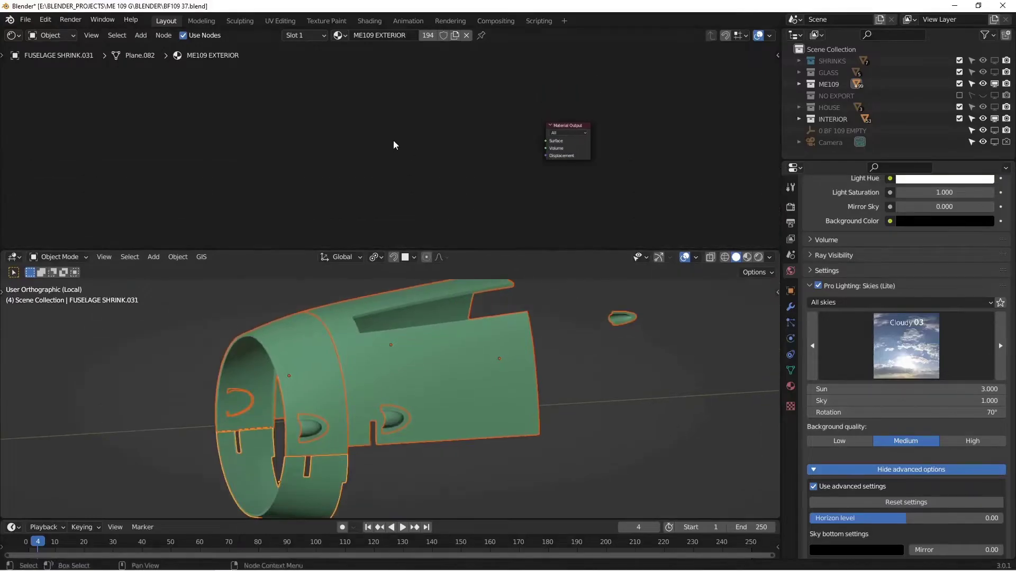
{"action": "key", "text": "shift+a"}
{"action": "mouse_move", "coordinate": [373, 105]}
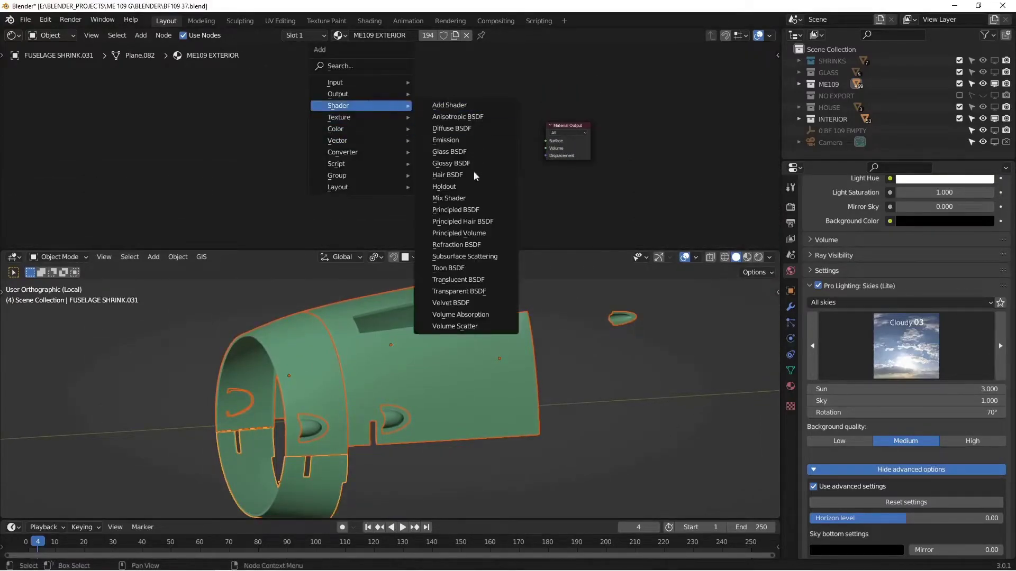
{"action": "left_click", "coordinate": [466, 208]}
{"action": "left_click", "coordinate": [404, 104]}
{"action": "left_click_drag", "start_coordinate": [481, 115], "coordinate": [549, 142]}
Create an image texture setup for the BSDF with Ctrl+T and position its nodes.
{"action": "key", "text": "ctrl+t"}
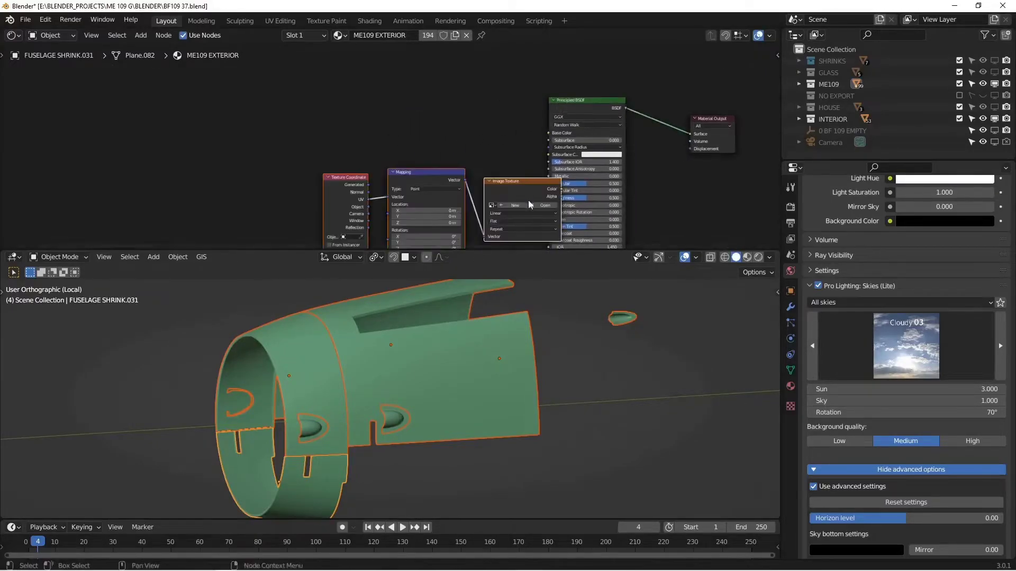
{"action": "key", "text": "g"}
{"action": "left_click", "coordinate": [381, 174]}
{"action": "middle_click_drag", "start_coordinate": [463, 170], "coordinate": [448, 122]}
{"action": "left_click", "coordinate": [506, 91]}
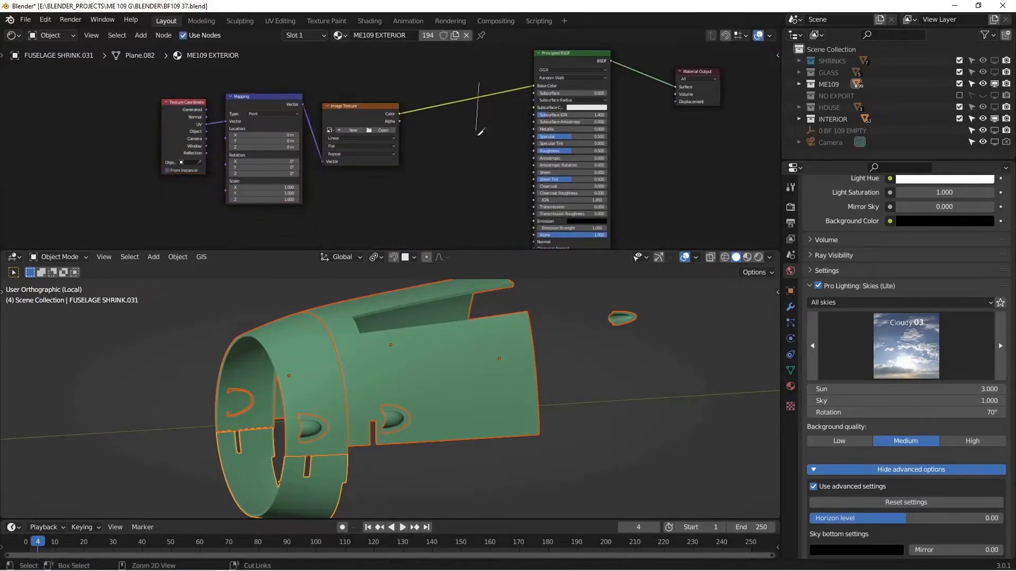
Remove the Mapping node and link the image colour into the BSDF Normal input.
{"action": "right_click_drag", "start_coordinate": [477, 139], "coordinate": [477, 141], "text": "ctrl"}
{"action": "left_click", "coordinate": [289, 99]}
{"action": "key", "text": "ctrl+x"}
{"action": "left_click_drag", "start_coordinate": [352, 108], "coordinate": [279, 106]}
{"action": "middle_click_drag", "start_coordinate": [312, 135], "coordinate": [269, 102]}
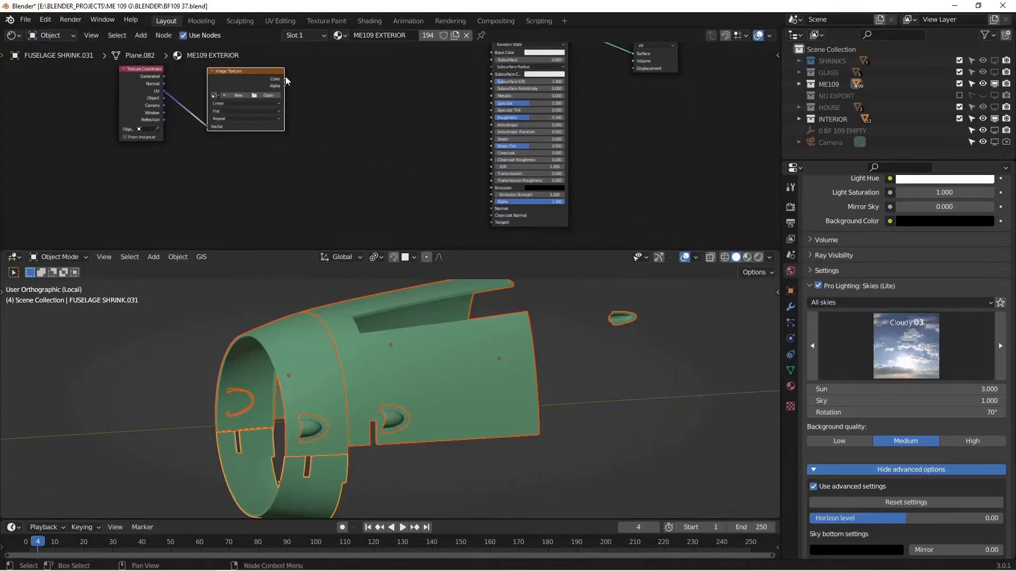
{"action": "left_click_drag", "start_coordinate": [284, 79], "coordinate": [490, 209]}
{"action": "left_click_drag", "start_coordinate": [91, 90], "coordinate": [219, 89]}
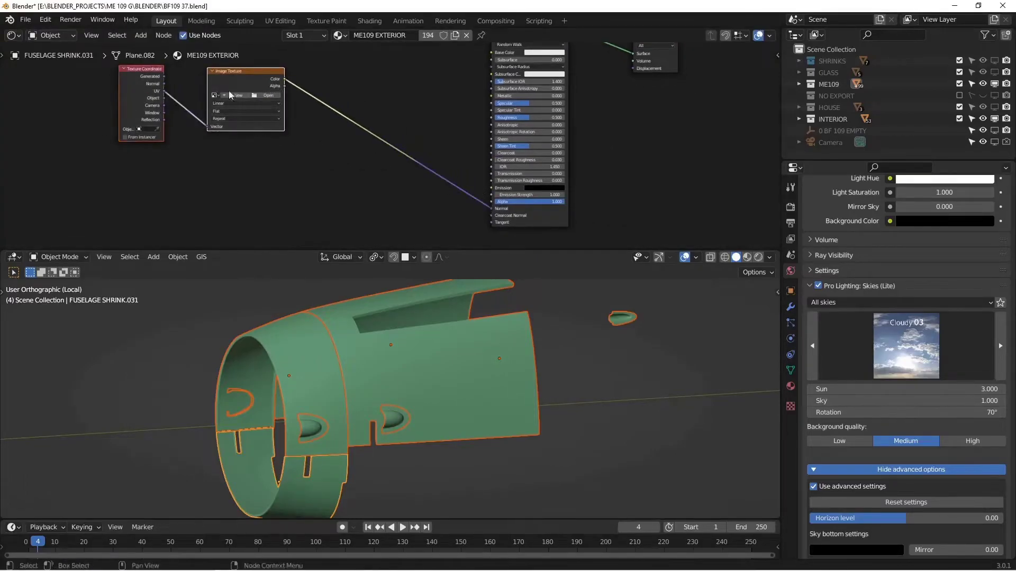
{"action": "key", "text": "g"}
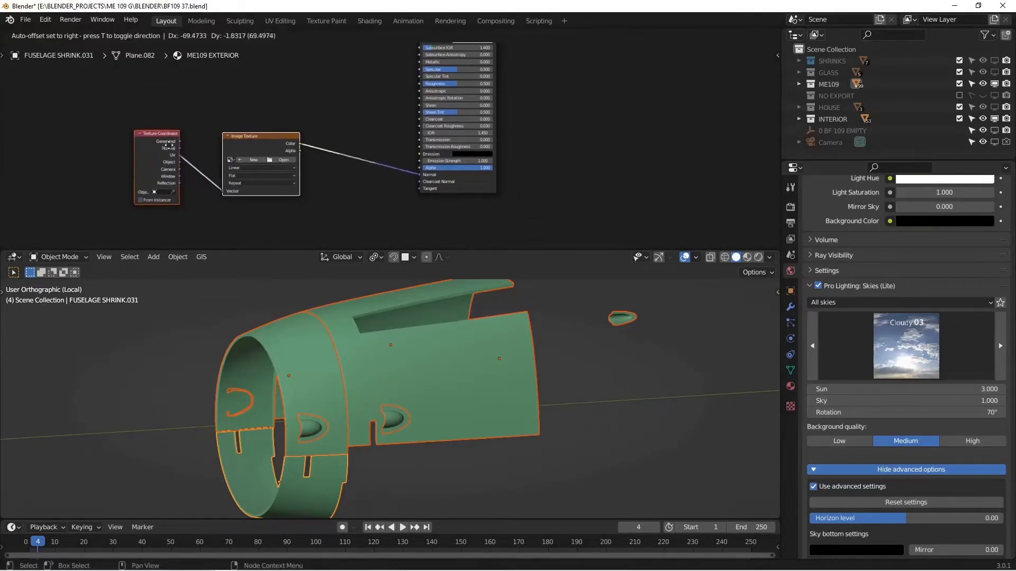
{"action": "left_click", "coordinate": [108, 142]}
Insert a Normal Map node between the Image Texture and the BSDF, then browse for an image.
{"action": "scroll", "coordinate": [246, 180], "scroll_direction": "up", "scroll_amount": 1}
{"action": "key", "text": "shift+a"}
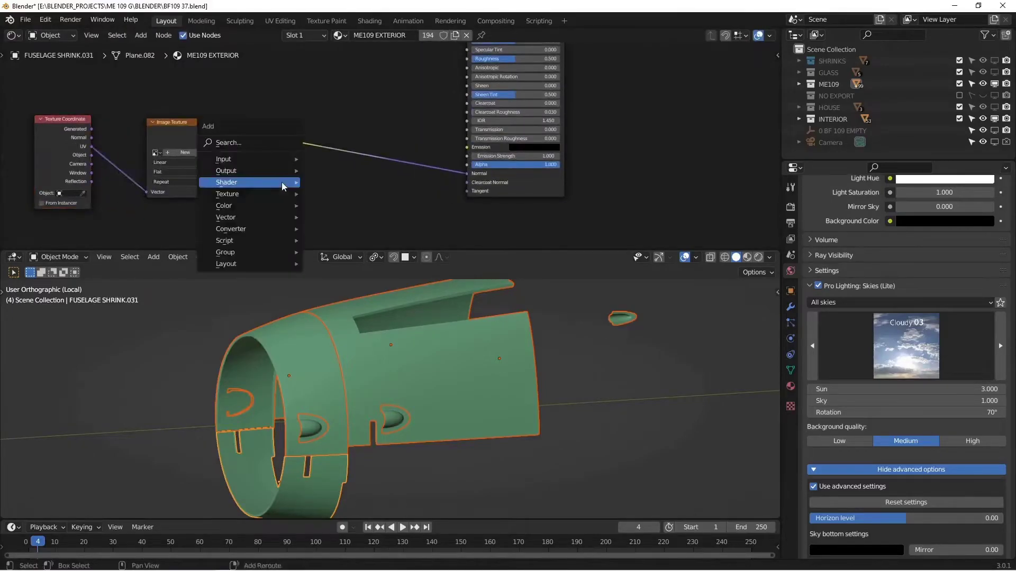
{"action": "mouse_move", "coordinate": [261, 218]}
{"action": "left_click", "coordinate": [339, 264]}
{"action": "left_click", "coordinate": [288, 110]}
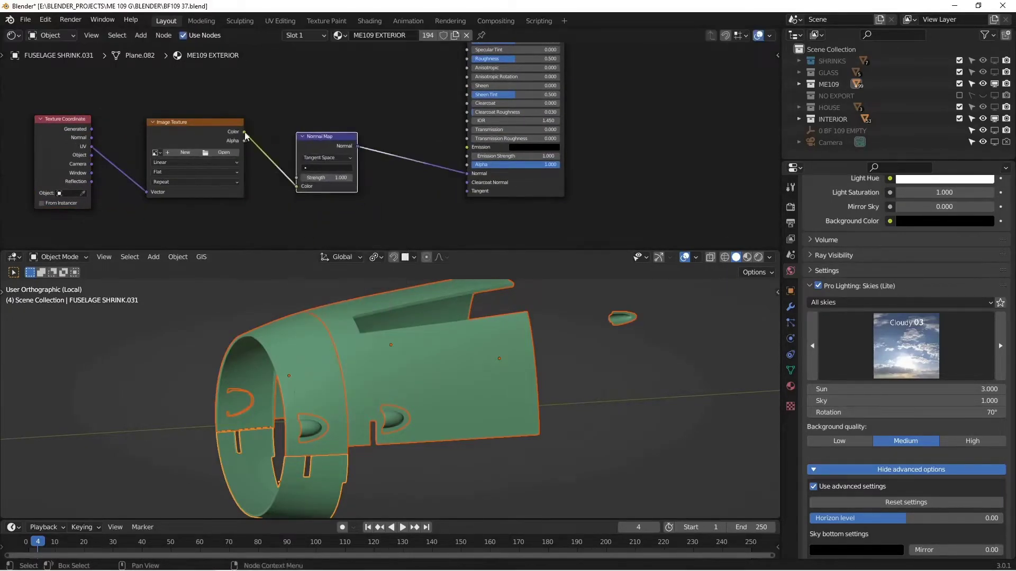
{"action": "middle_click_drag", "start_coordinate": [251, 134], "coordinate": [390, 150]}
{"action": "scroll", "coordinate": [389, 150], "scroll_direction": "up", "scroll_amount": 3}
{"action": "left_click", "coordinate": [363, 176]}
Load the 1001 OpenGL normal map tile from the SUBSTANCE PAINTER export folder.
{"action": "left_click", "coordinate": [309, 170]}
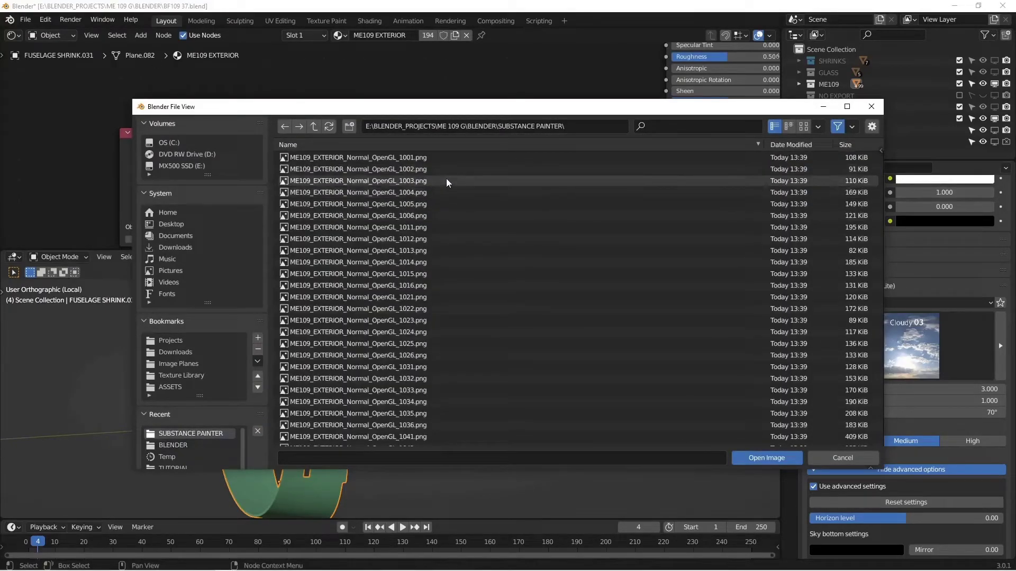
{"action": "scroll", "coordinate": [356, 363], "scroll_direction": "down", "scroll_amount": 2}
{"action": "scroll", "coordinate": [356, 359], "scroll_direction": "up", "scroll_amount": 2}
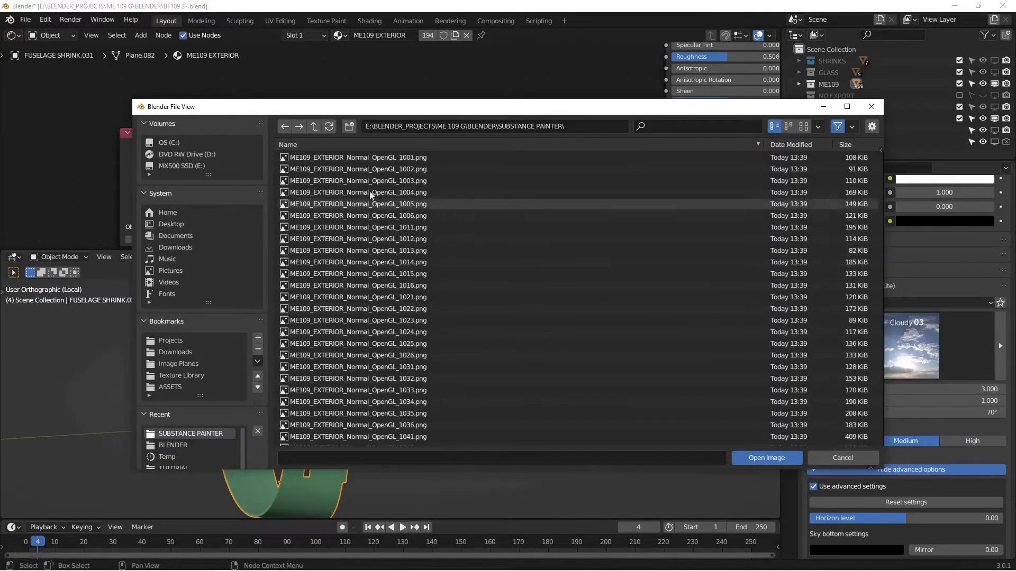
{"action": "left_click", "coordinate": [299, 158]}
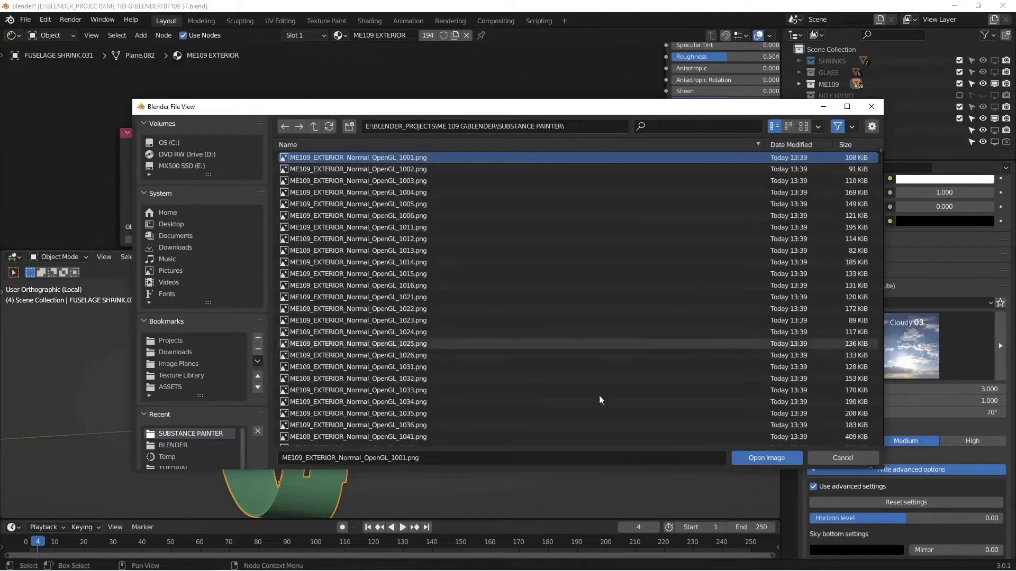
{"action": "left_click", "coordinate": [766, 458]}
Keep the image source as UDIM Tiles with Non-Color colour space, and tidy the texture nodes.
{"action": "middle_click_drag", "start_coordinate": [475, 237], "coordinate": [487, 181]}
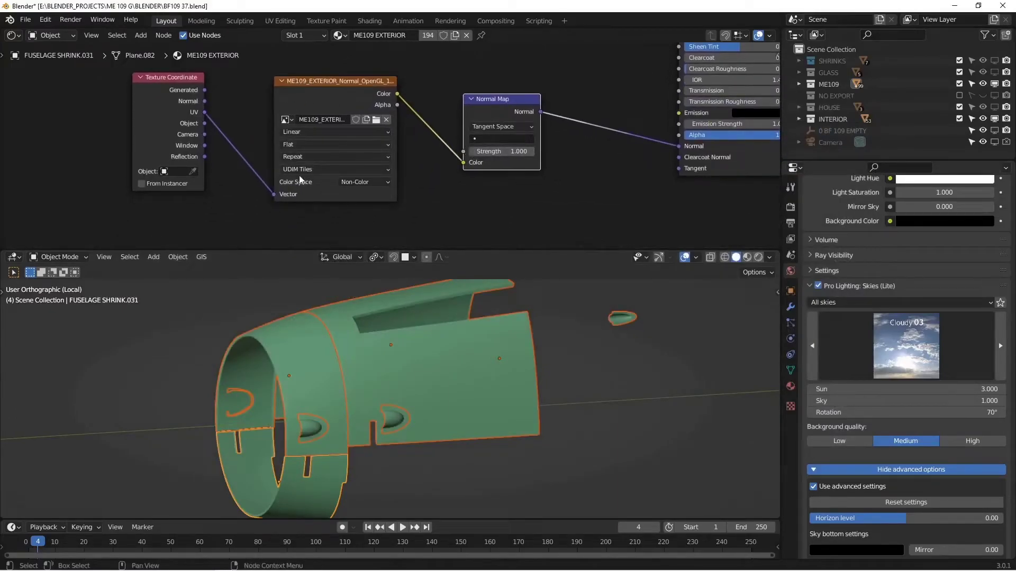
{"action": "left_click", "coordinate": [312, 168]}
{"action": "left_click", "coordinate": [312, 167]}
{"action": "middle_click_drag", "start_coordinate": [366, 182], "coordinate": [289, 199]}
{"action": "left_click", "coordinate": [288, 203]}
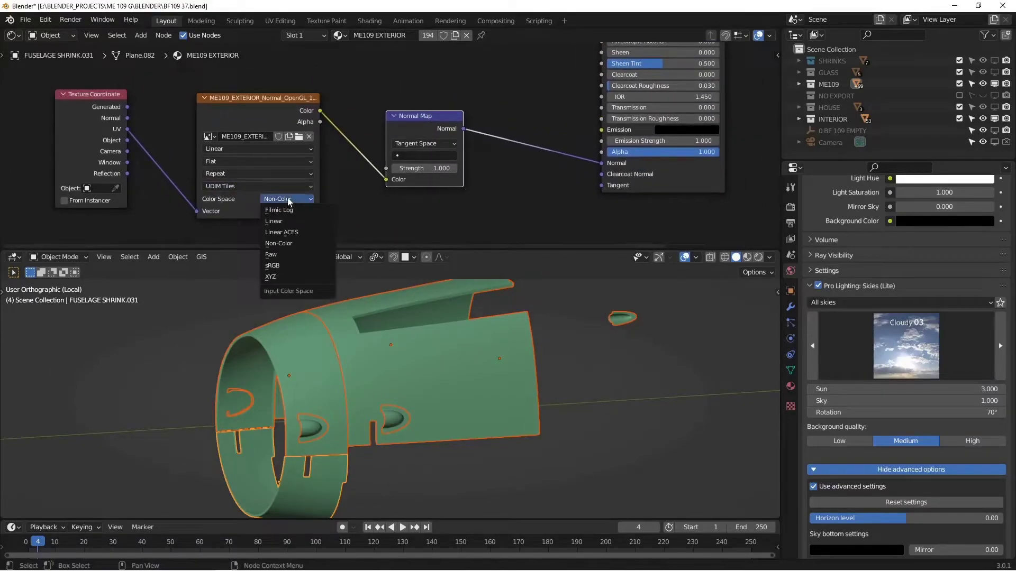
{"action": "left_click", "coordinate": [289, 201]}
{"action": "left_click_drag", "start_coordinate": [258, 103], "coordinate": [278, 122]}
{"action": "left_click_drag", "start_coordinate": [110, 96], "coordinate": [144, 119]}
{"action": "middle_click_drag", "start_coordinate": [651, 116], "coordinate": [547, 250]}
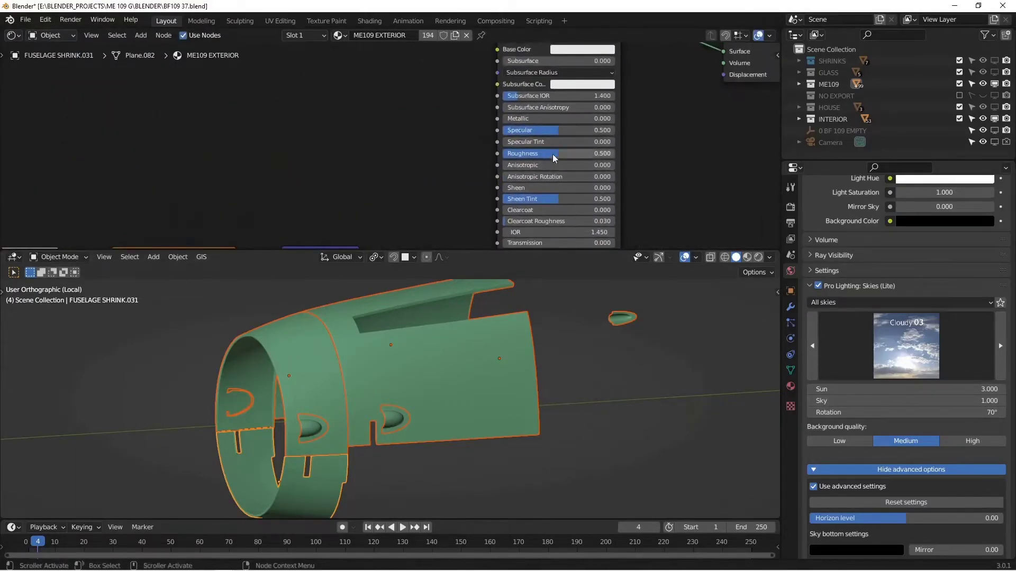
Set Roughness to 0, darken Base Color to grey, set Metallic to 1, and shrink the node editor.
{"action": "left_click_drag", "start_coordinate": [554, 155], "coordinate": [504, 154]}
{"action": "middle_click_drag", "start_coordinate": [511, 138], "coordinate": [495, 191]}
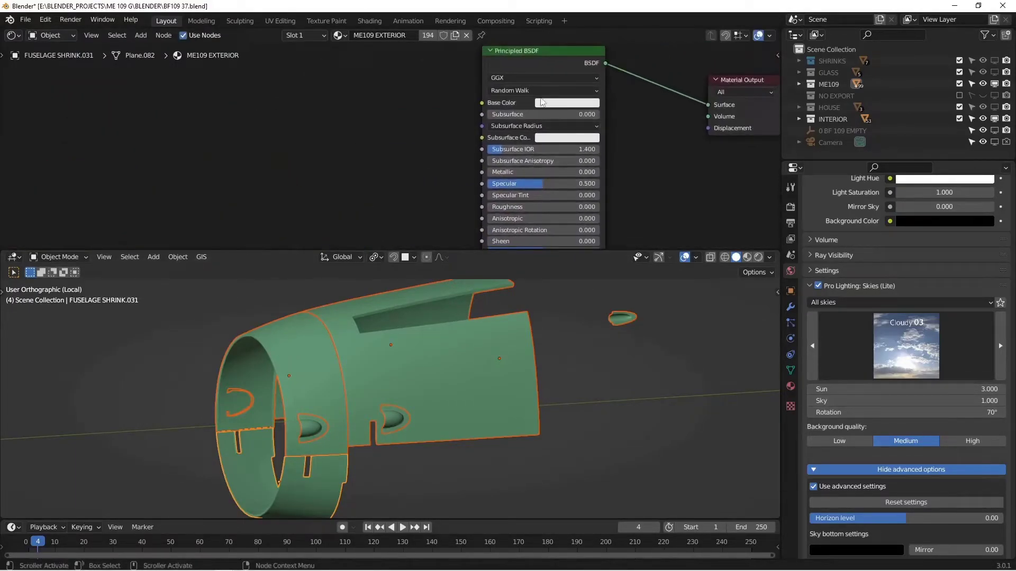
{"action": "left_click", "coordinate": [542, 103]}
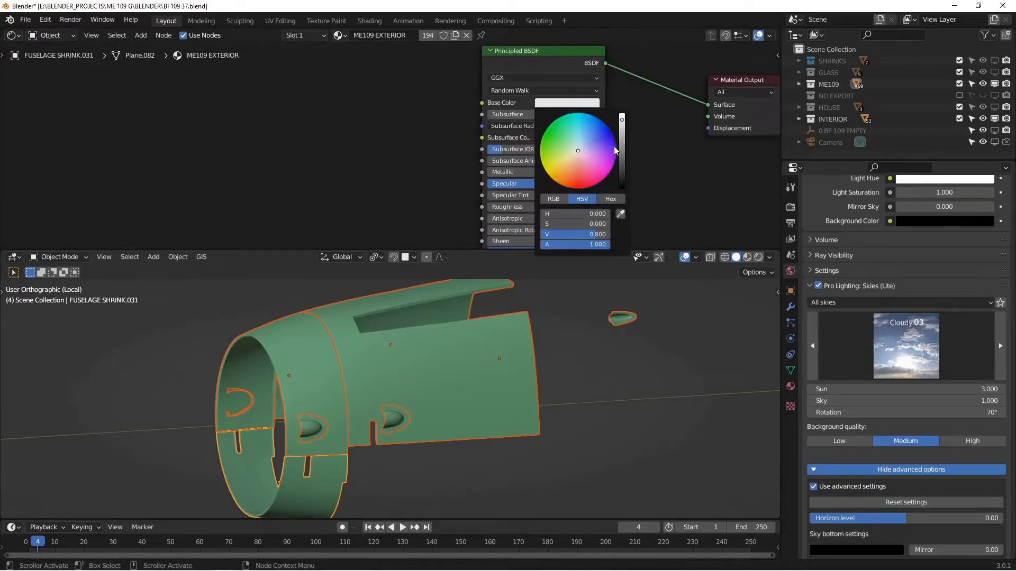
{"action": "left_click", "coordinate": [622, 138]}
{"action": "left_click_drag", "start_coordinate": [500, 171], "coordinate": [598, 172]}
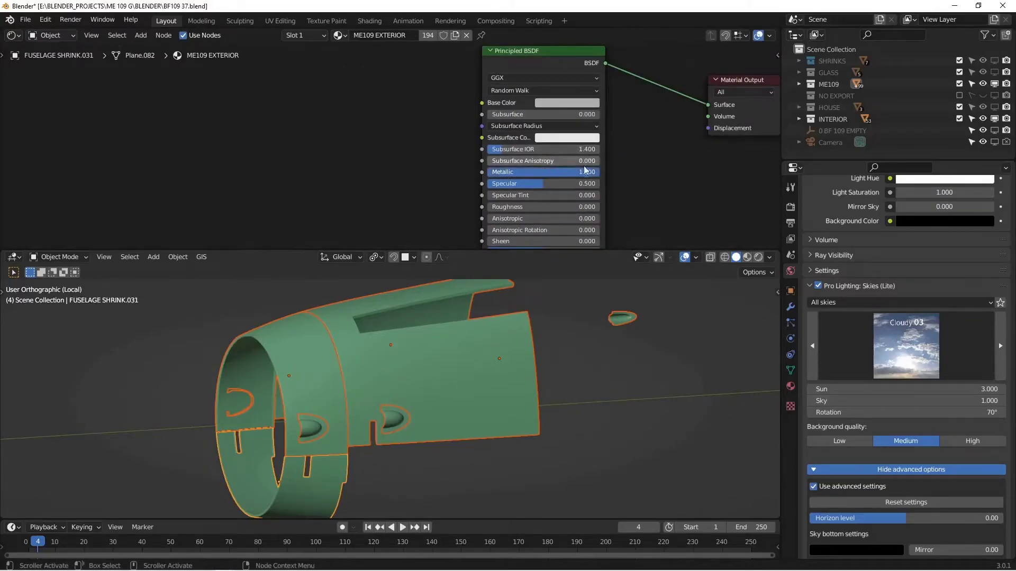
{"action": "middle_click_drag", "start_coordinate": [608, 419], "coordinate": [614, 387]}
{"action": "scroll", "coordinate": [524, 400], "scroll_direction": "up", "scroll_amount": 1}
{"action": "middle_click_drag", "start_coordinate": [365, 422], "coordinate": [406, 372]}
{"action": "left_click_drag", "start_coordinate": [456, 249], "coordinate": [457, 146]}
{"action": "scroll", "coordinate": [458, 242], "scroll_direction": "up", "scroll_amount": 3}
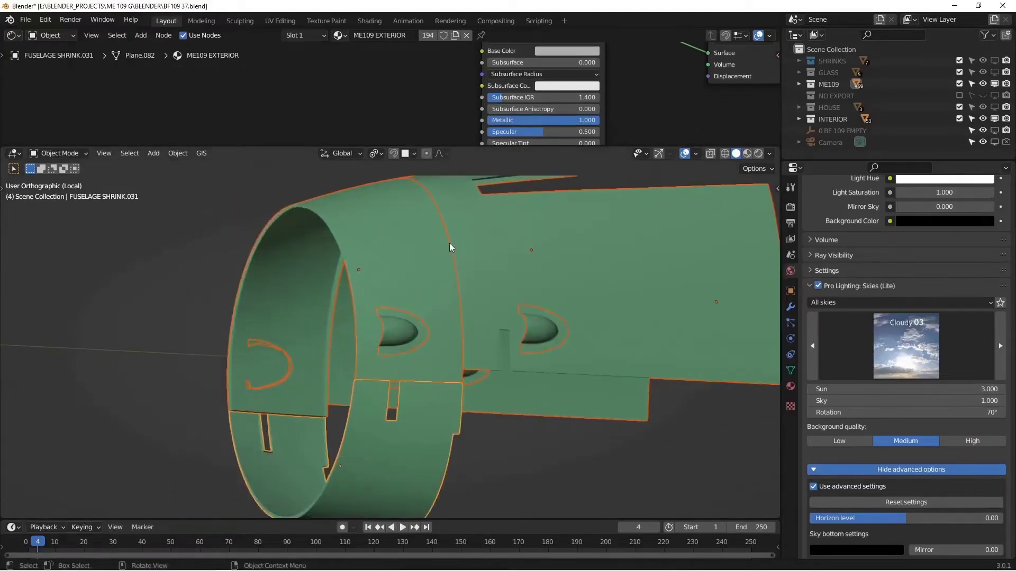
Switch the viewport to Rendered shading and turn the fuselage to show its front opening.
{"action": "left_click", "coordinate": [759, 154]}
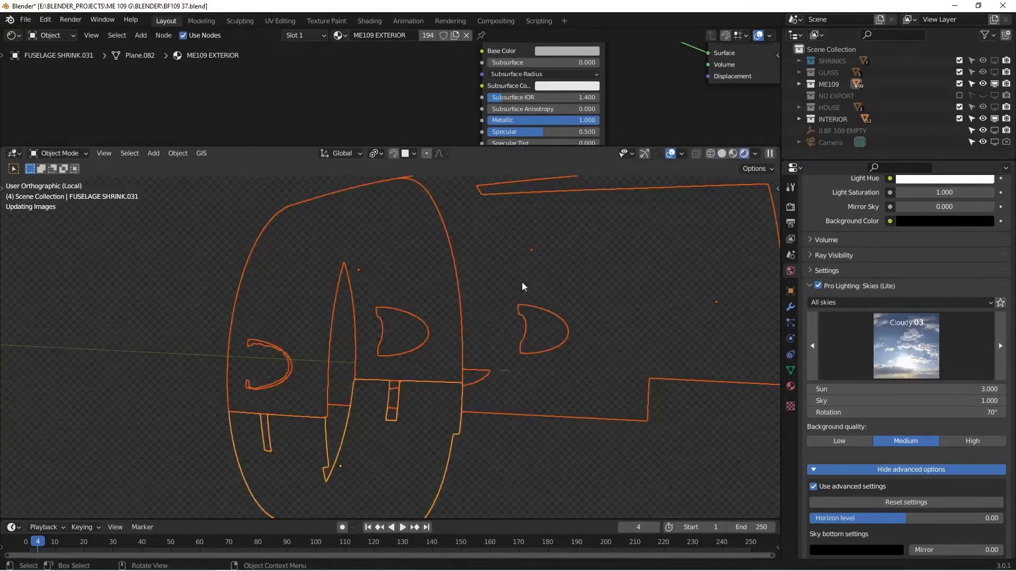
{"action": "middle_click_drag", "start_coordinate": [522, 286], "coordinate": [414, 350]}
{"action": "scroll", "coordinate": [403, 350], "scroll_direction": "up", "scroll_amount": 8}
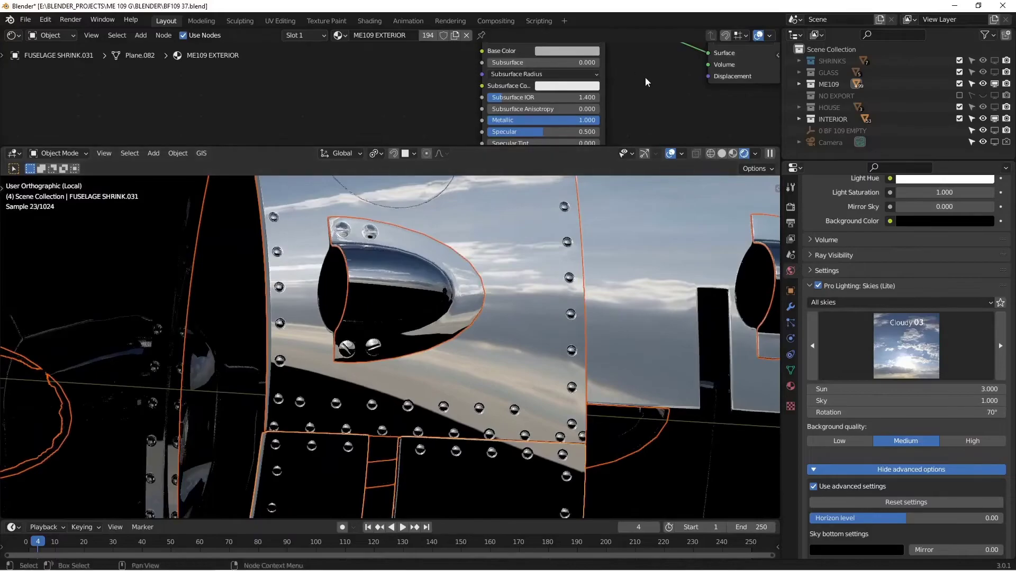
{"action": "scroll", "coordinate": [567, 88], "scroll_direction": "down", "scroll_amount": 6}
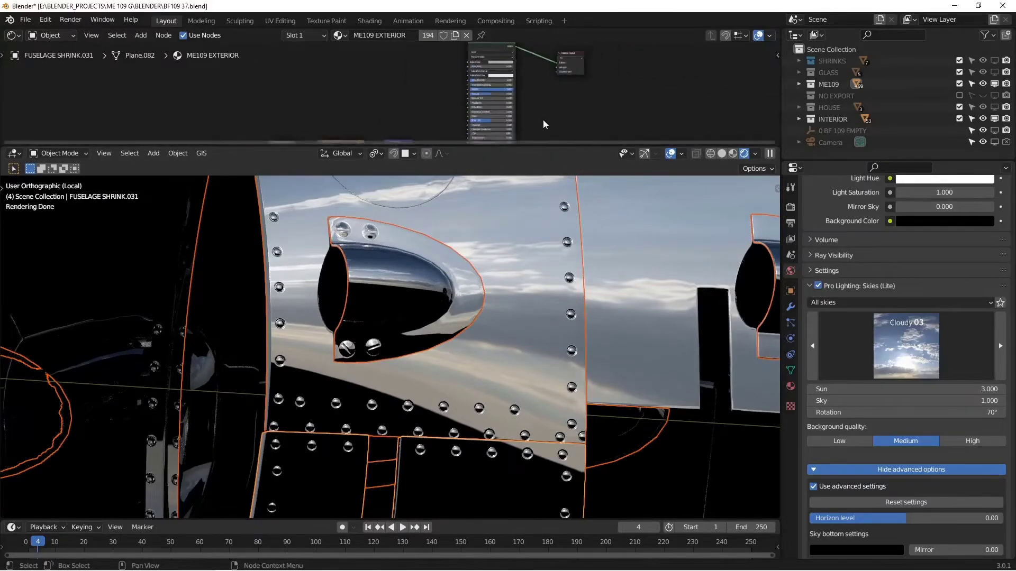
{"action": "scroll", "coordinate": [477, 98], "scroll_direction": "up", "scroll_amount": 5}
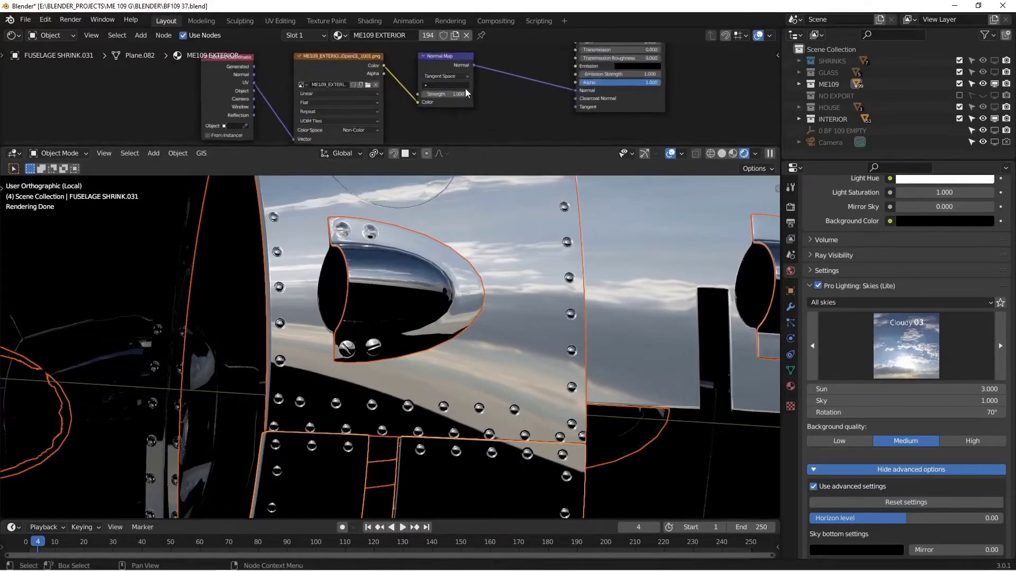
{"action": "scroll", "coordinate": [467, 93], "scroll_direction": "up", "scroll_amount": 2}
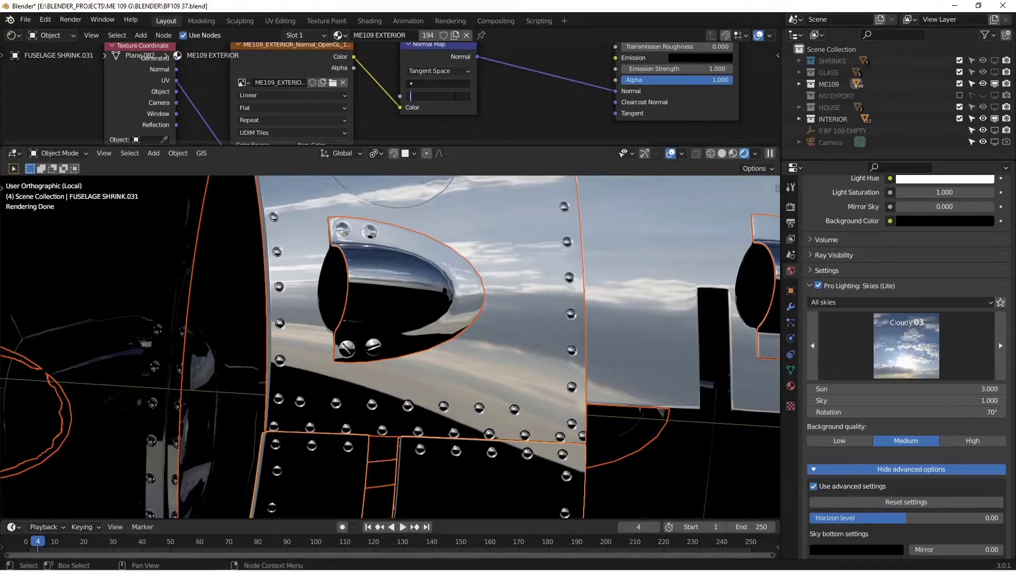
Set the Normal Map strength to 0.2, then lower it to 0.1.
{"action": "type", "text": ".2"}
{"action": "key", "text": "Return"}
{"action": "middle_click_drag", "start_coordinate": [563, 369], "coordinate": [530, 432]}
{"action": "type", "text": ".1"}
{"action": "key", "text": "Return"}
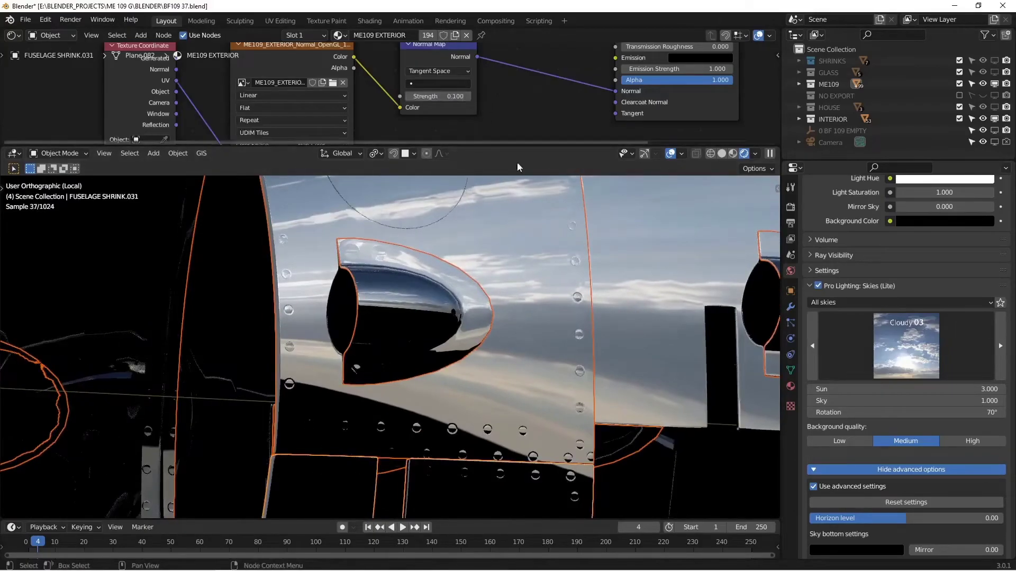
{"action": "scroll", "coordinate": [548, 328], "scroll_direction": "up", "scroll_amount": 3}
{"action": "scroll", "coordinate": [554, 326], "scroll_direction": "down", "scroll_amount": 6}
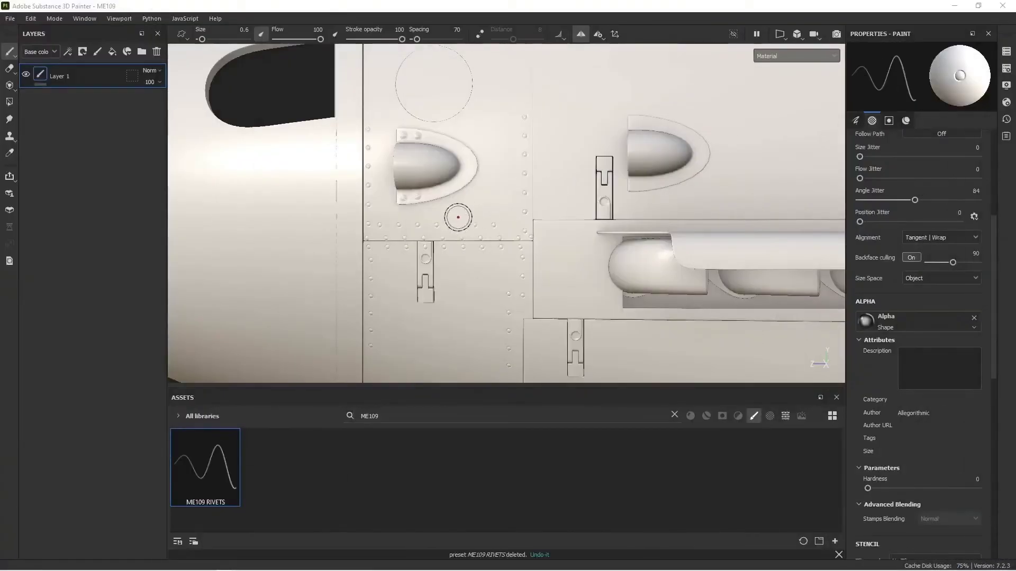
Switch the Layers panel channel from Base color through Metallic to Normal.
{"action": "left_click_drag", "start_coordinate": [455, 226], "coordinate": [215, 271], "text": "alt"}
{"action": "scroll", "coordinate": [425, 235], "scroll_direction": "up", "scroll_amount": 5}
{"action": "middle_click_drag", "start_coordinate": [395, 206], "coordinate": [495, 220], "text": "alt"}
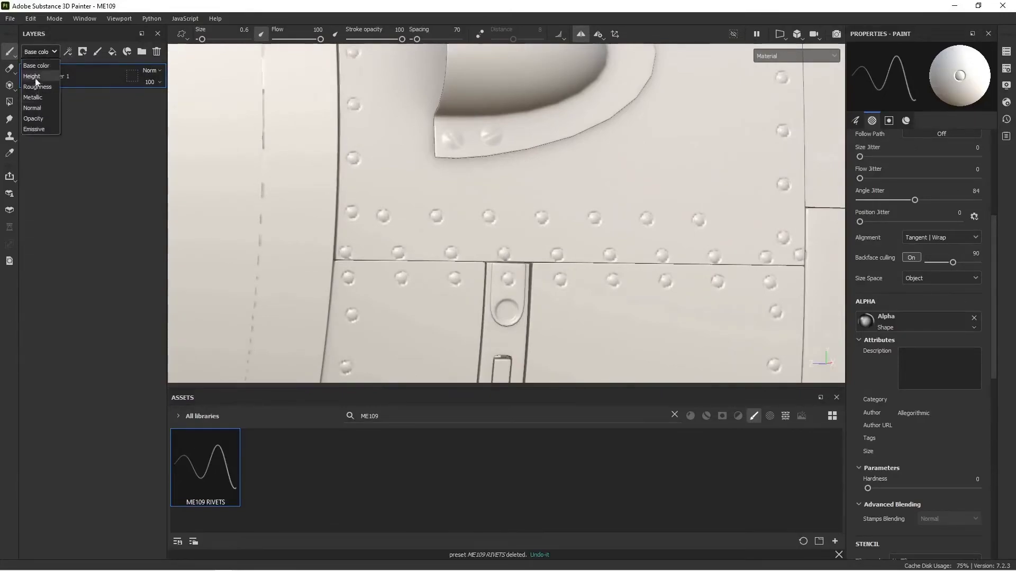
{"action": "left_click", "coordinate": [34, 53]}
{"action": "left_click", "coordinate": [44, 50]}
{"action": "left_click", "coordinate": [40, 52]}
{"action": "left_click", "coordinate": [33, 73]}
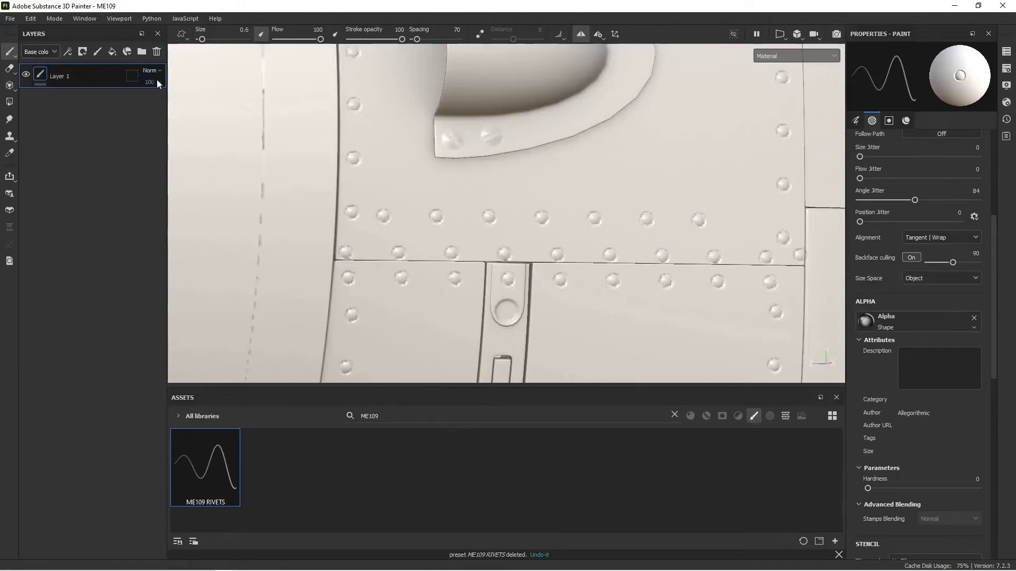
{"action": "left_click", "coordinate": [41, 52]}
{"action": "left_click", "coordinate": [37, 96]}
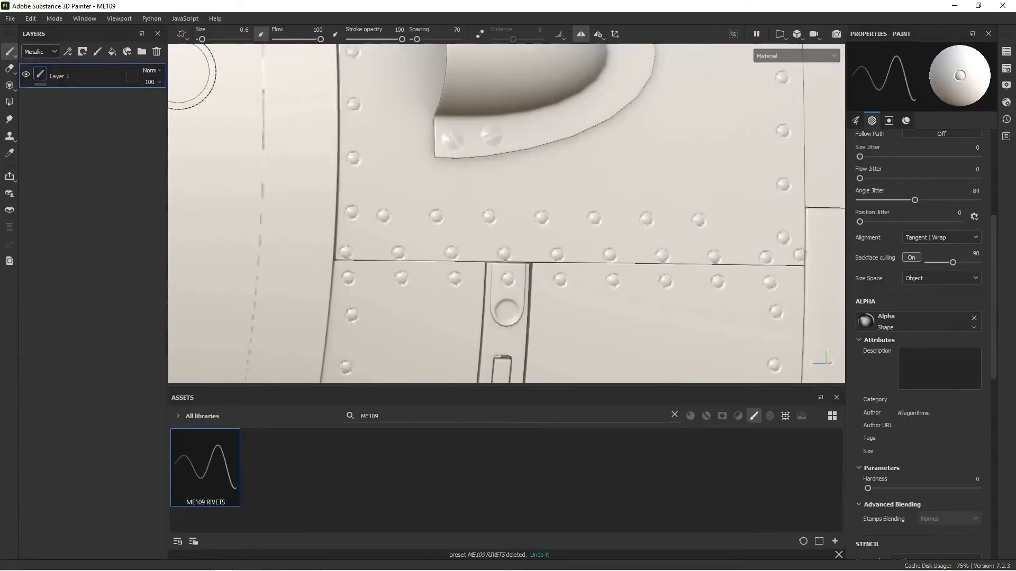
{"action": "left_click", "coordinate": [44, 53]}
{"action": "left_click", "coordinate": [32, 108]}
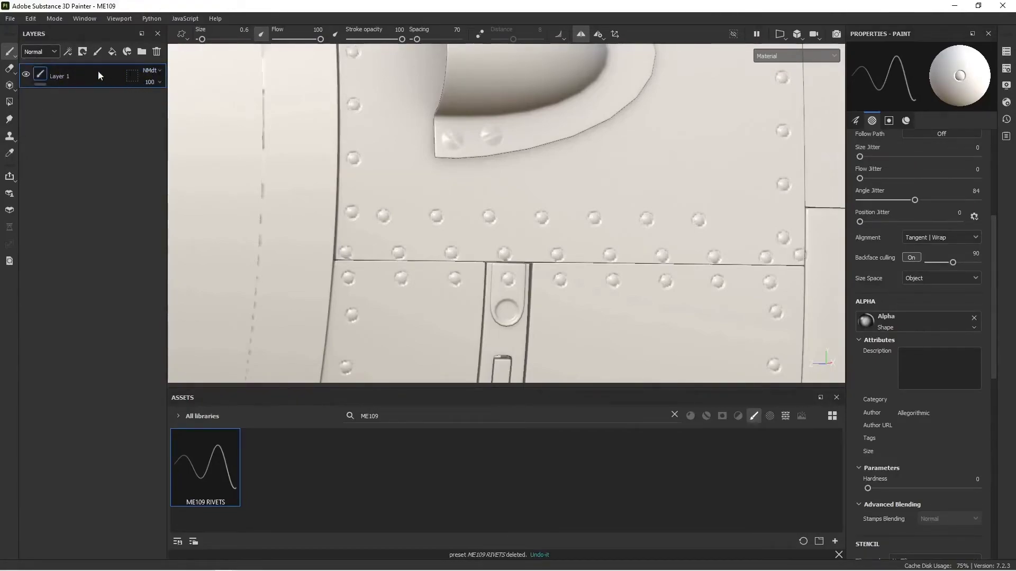
Lower Layer 1's normal opacity to about 1 so the rivets nearly vanish.
{"action": "left_click", "coordinate": [151, 83]}
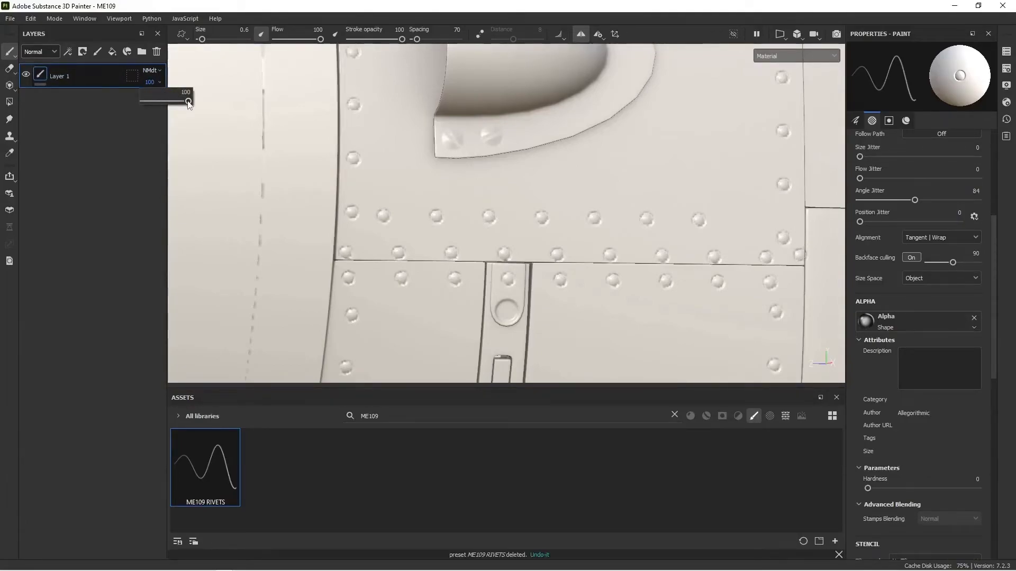
{"action": "left_click_drag", "start_coordinate": [188, 102], "coordinate": [144, 102]}
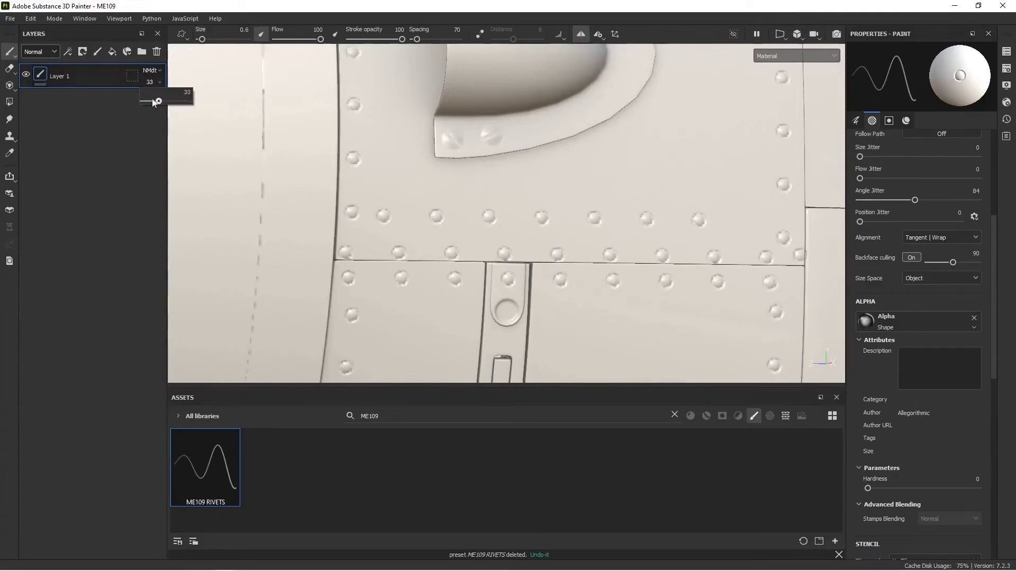
{"action": "left_click", "coordinate": [157, 81]}
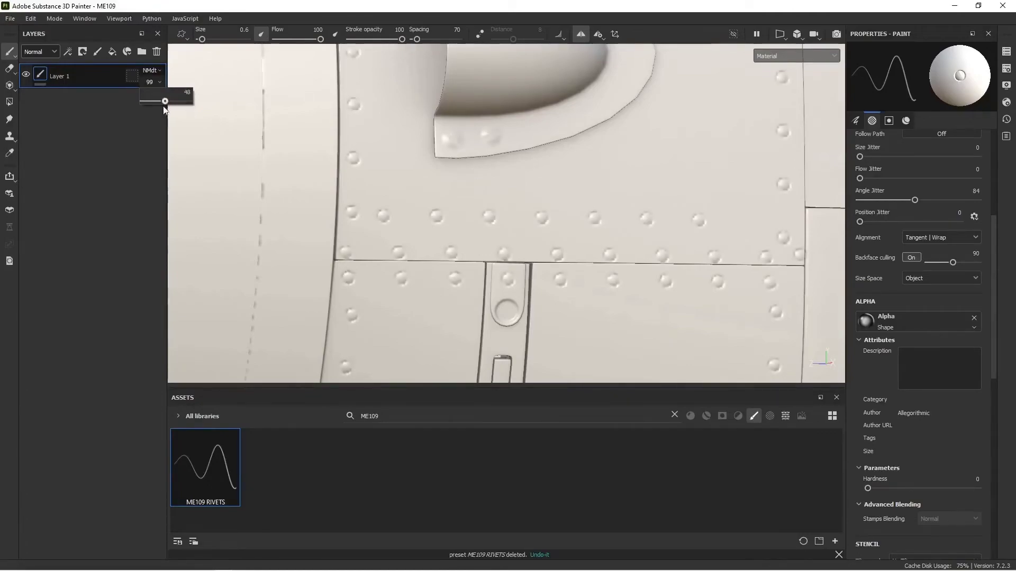
{"action": "mouse_move", "coordinate": [163, 110]}
{"action": "left_mouse_down"}
{"action": "mouse_move", "coordinate": [151, 106]}
{"action": "mouse_move", "coordinate": [187, 100]}
{"action": "mouse_move", "coordinate": [145, 106]}
{"action": "mouse_move", "coordinate": [154, 100]}
{"action": "left_mouse_up"}
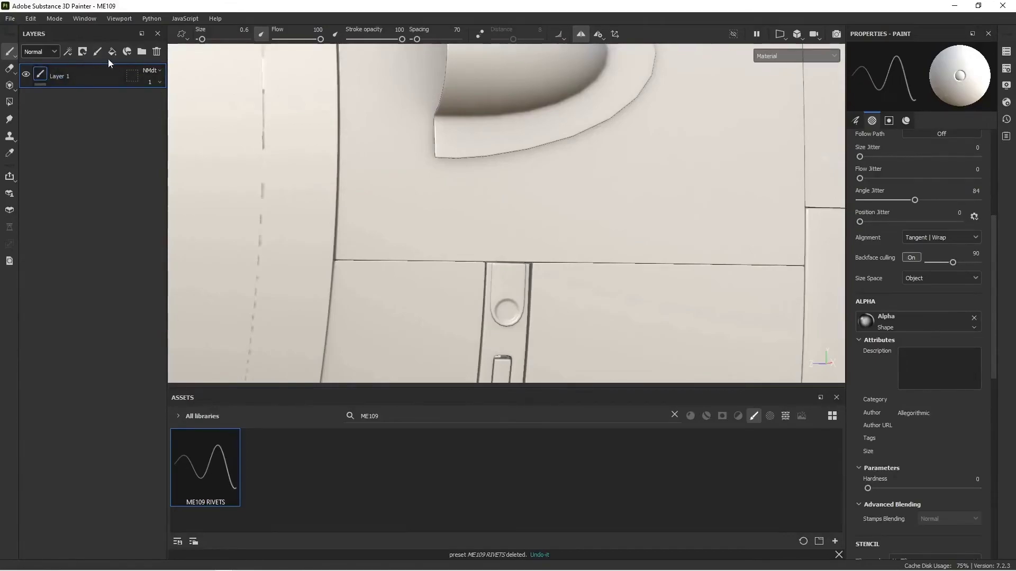
Create a new layer folder and move Layer 1 into Folder 1.
{"action": "left_click", "coordinate": [142, 53]}
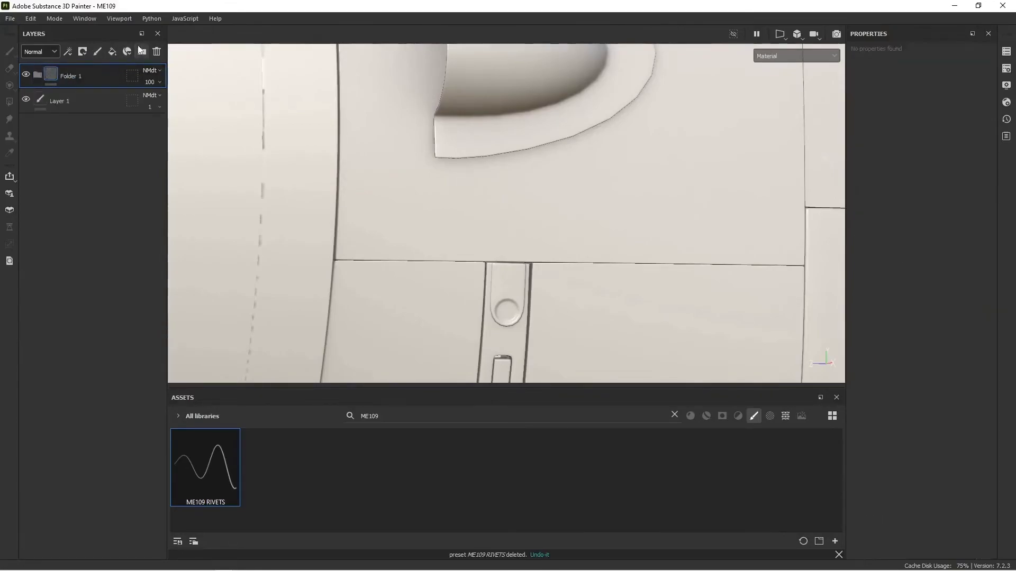
{"action": "left_click", "coordinate": [68, 98]}
{"action": "left_click_drag", "start_coordinate": [84, 106], "coordinate": [83, 78]}
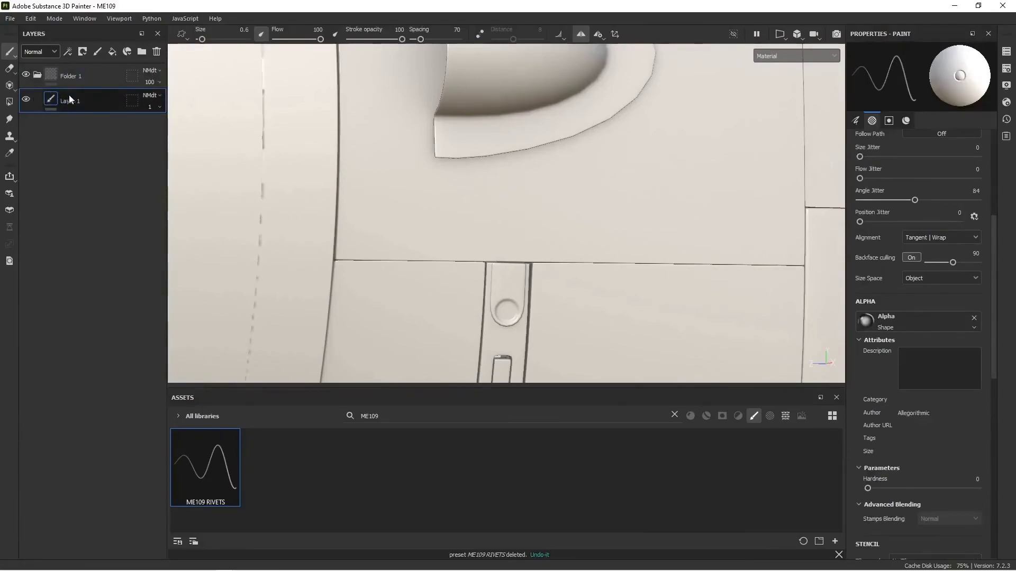
Raise Folder 1's opacity back to 100 and inspect the rivets.
{"action": "left_click", "coordinate": [188, 93]}
{"action": "left_click", "coordinate": [158, 81]}
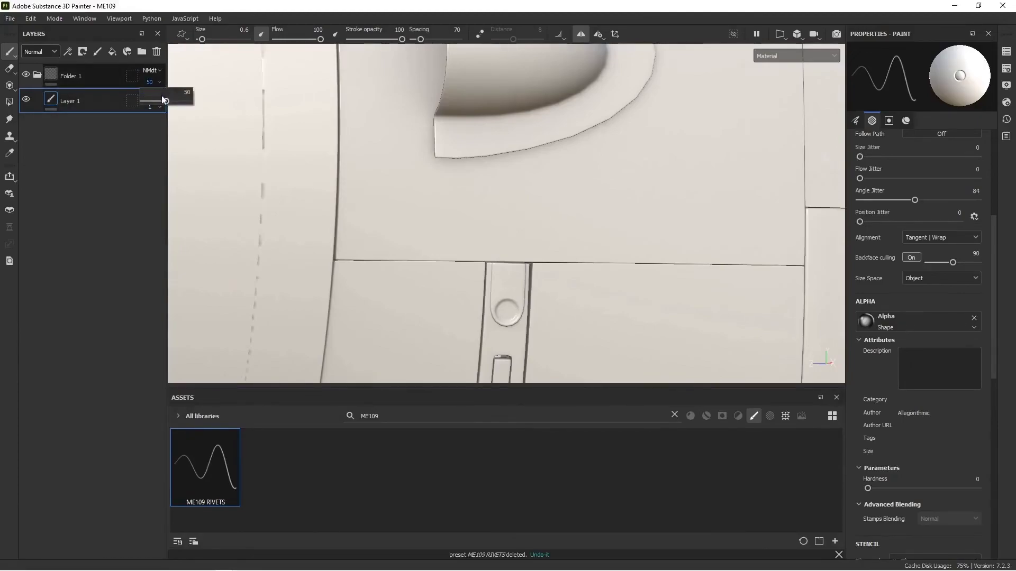
{"action": "mouse_move", "coordinate": [166, 101]}
{"action": "left_mouse_down"}
{"action": "mouse_move", "coordinate": [202, 97]}
{"action": "mouse_move", "coordinate": [149, 132]}
{"action": "mouse_move", "coordinate": [223, 125]}
{"action": "left_mouse_up"}
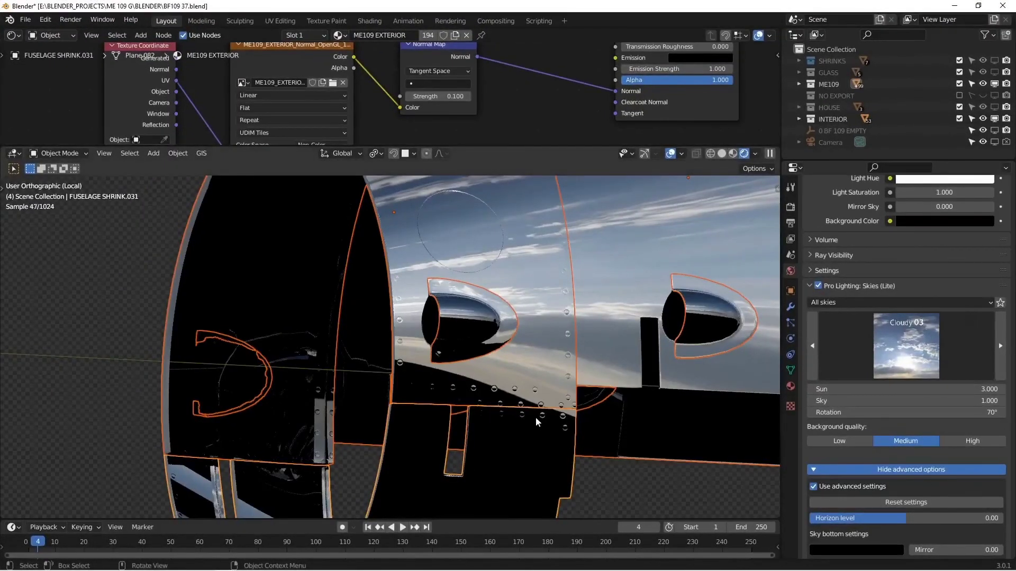
{"action": "middle_click_drag", "start_coordinate": [535, 422], "coordinate": [465, 407]}
Set the Blender viewport to Solid shading and drag Blender off-screen to the right.
{"action": "scroll", "coordinate": [511, 356], "scroll_direction": "up", "scroll_amount": 5}
{"action": "scroll", "coordinate": [490, 369], "scroll_direction": "down", "scroll_amount": 2}
{"action": "scroll", "coordinate": [465, 356], "scroll_direction": "up", "scroll_amount": 4}
{"action": "scroll", "coordinate": [468, 374], "scroll_direction": "down", "scroll_amount": 6}
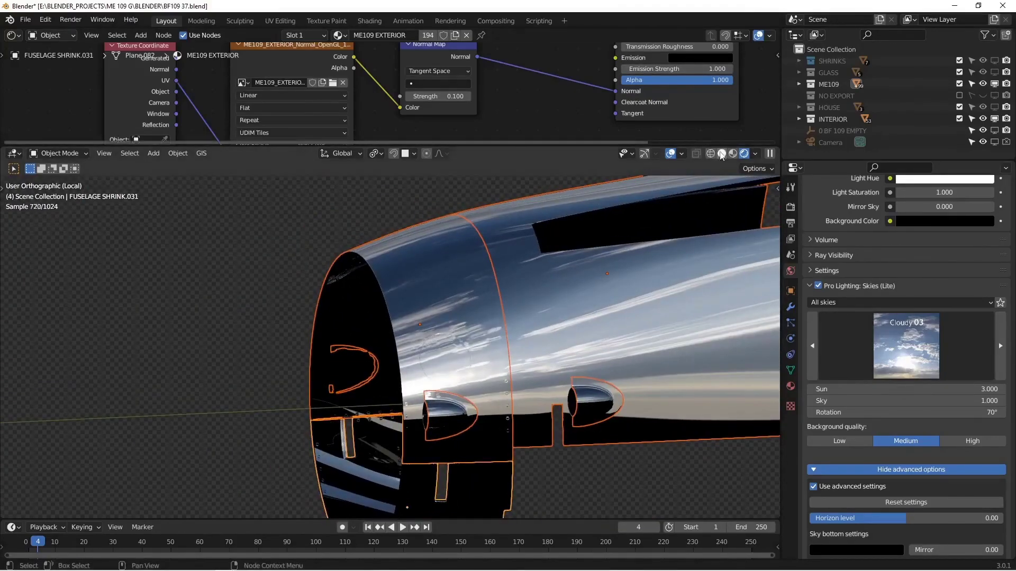
{"action": "left_click", "coordinate": [721, 154]}
{"action": "left_click_drag", "start_coordinate": [644, 5], "coordinate": [1015, 111]}
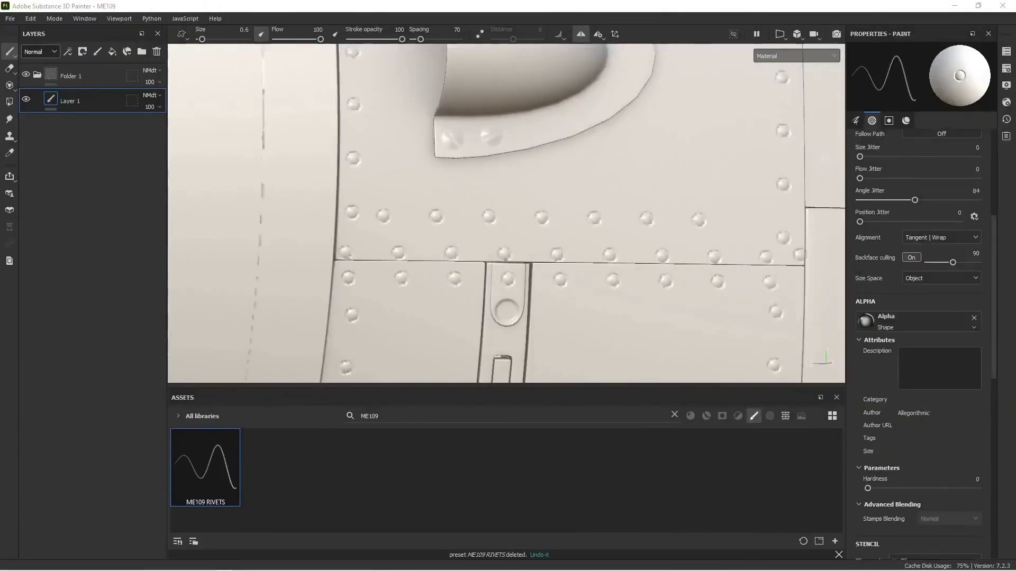